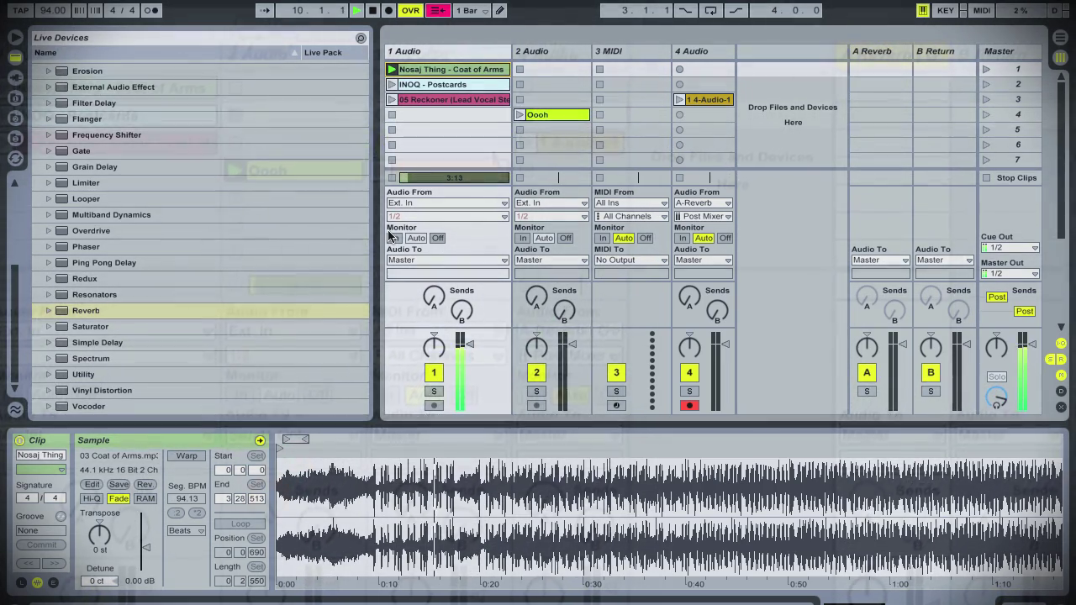
Show the full Nosaj Thing waveform, play the Oooh clip on track 2, and toggle the Impulse track's activator
double_click(382, 461)
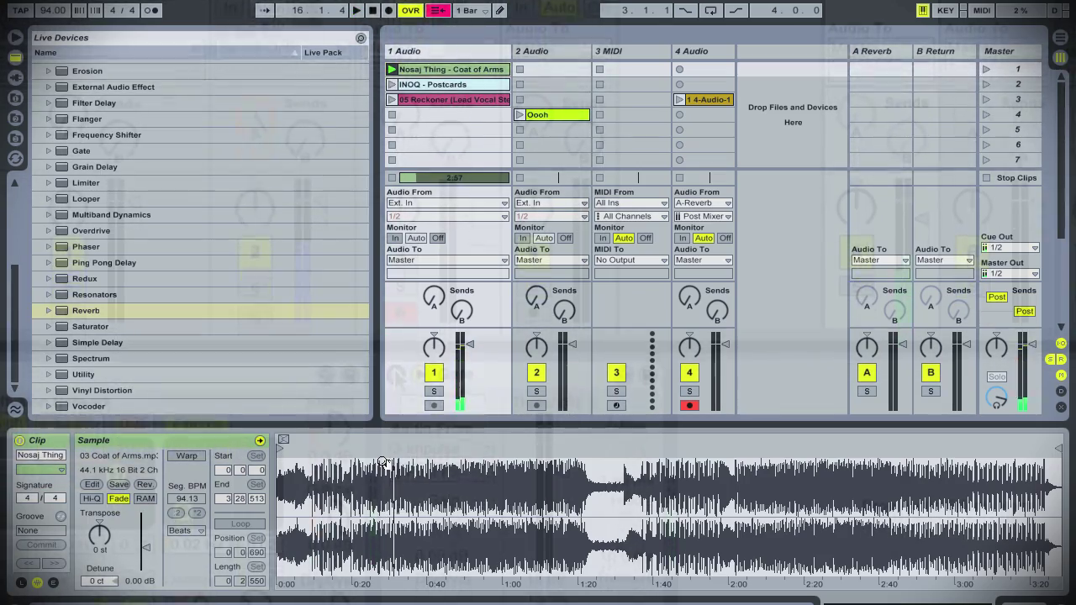
click(518, 114)
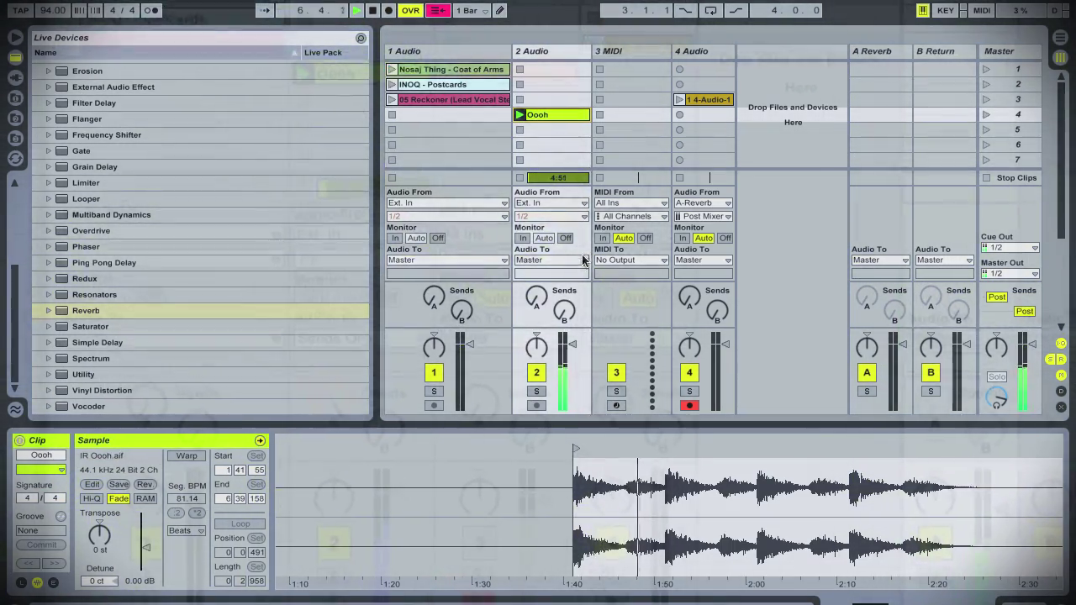
click(872, 56)
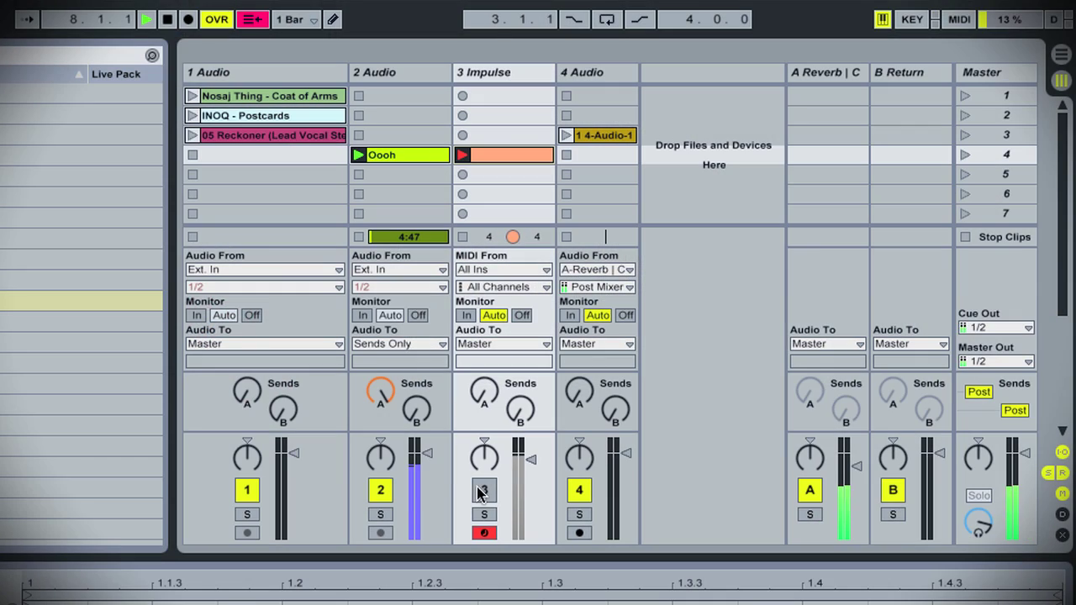
click(486, 492)
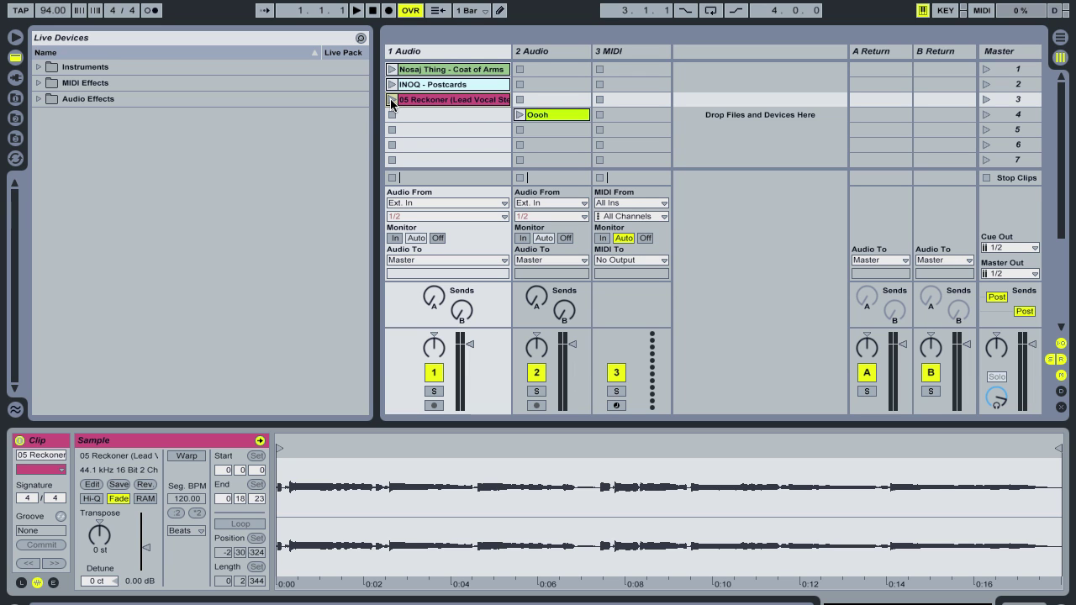
Play the 05 Reckoner vocal clip on track 1, stop playback, and reverse its sample
click(392, 99)
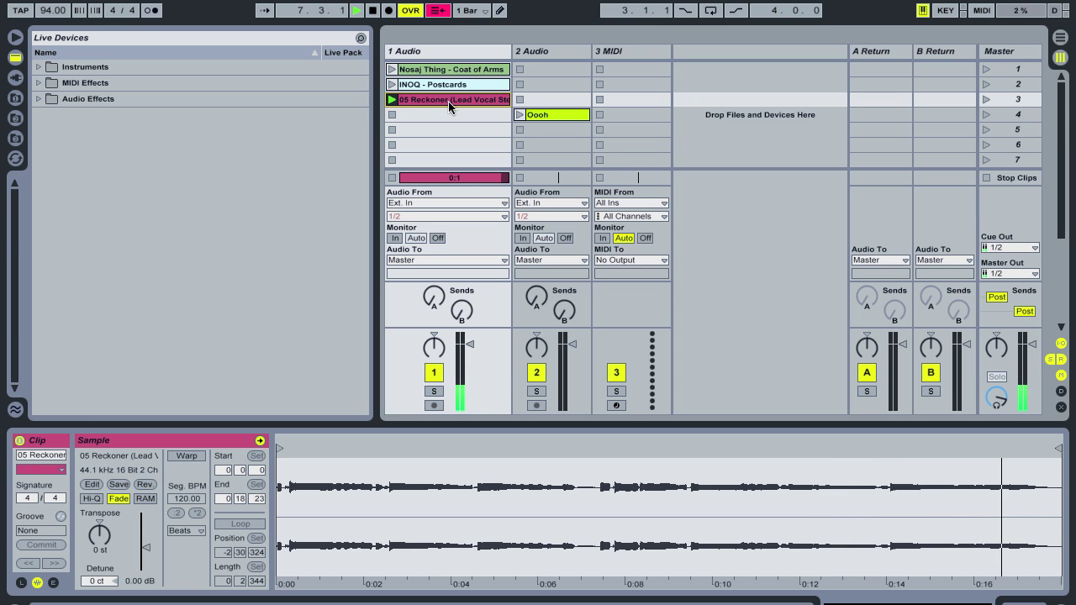
key(space)
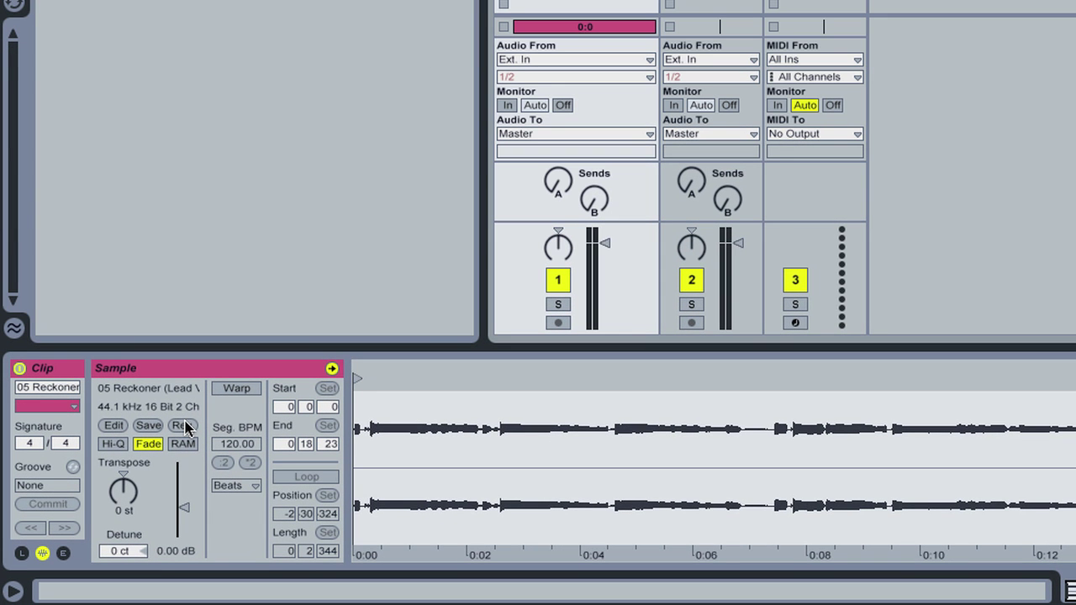
click(183, 426)
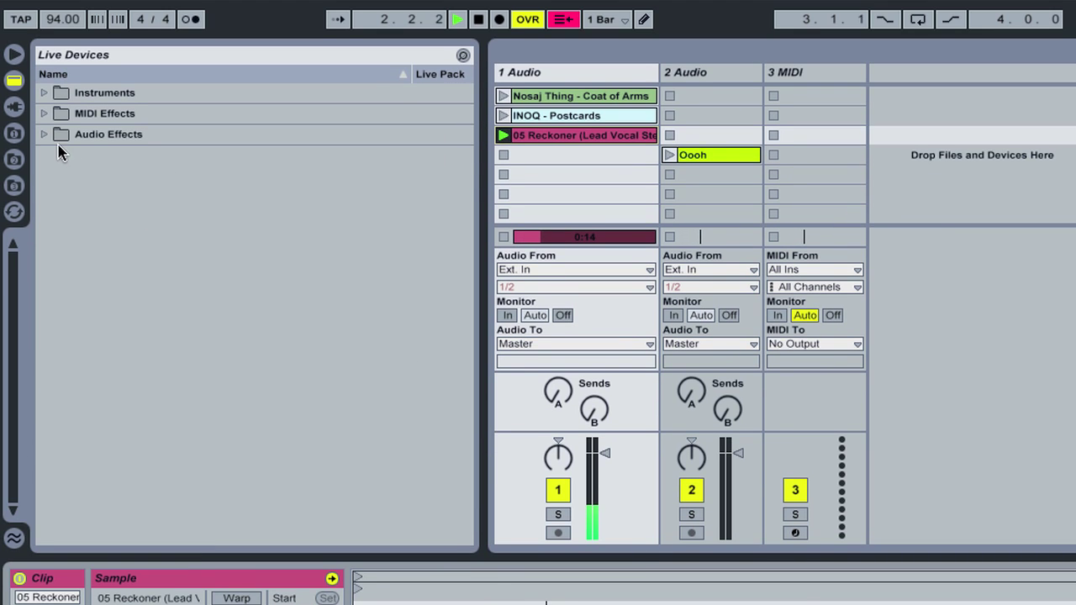
Load the Reverb audio effect onto return track A
click(43, 136)
scroll(118, 320, down, 5)
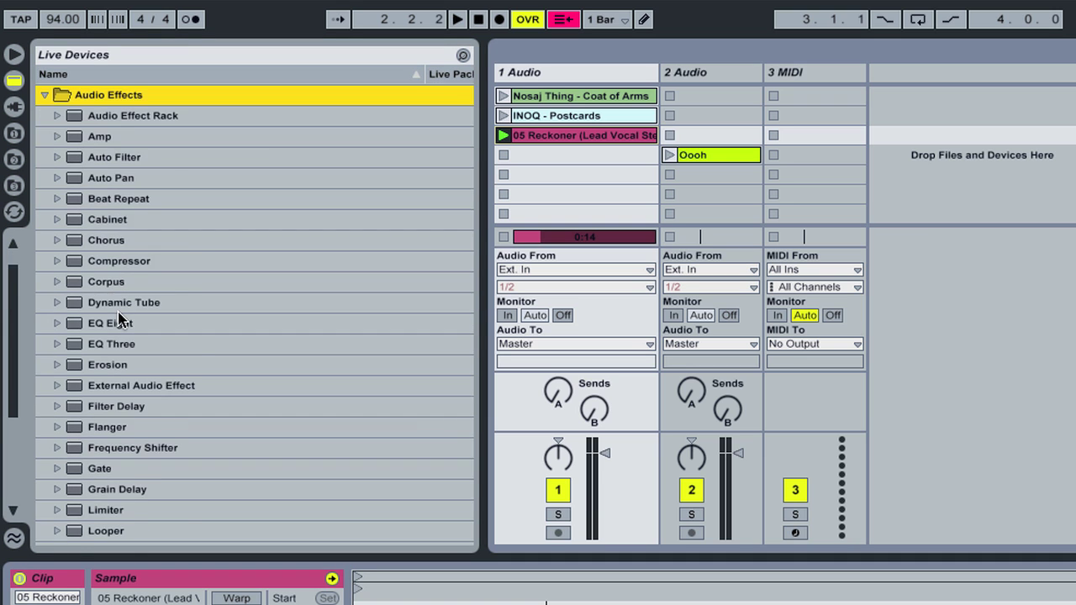
click(98, 410)
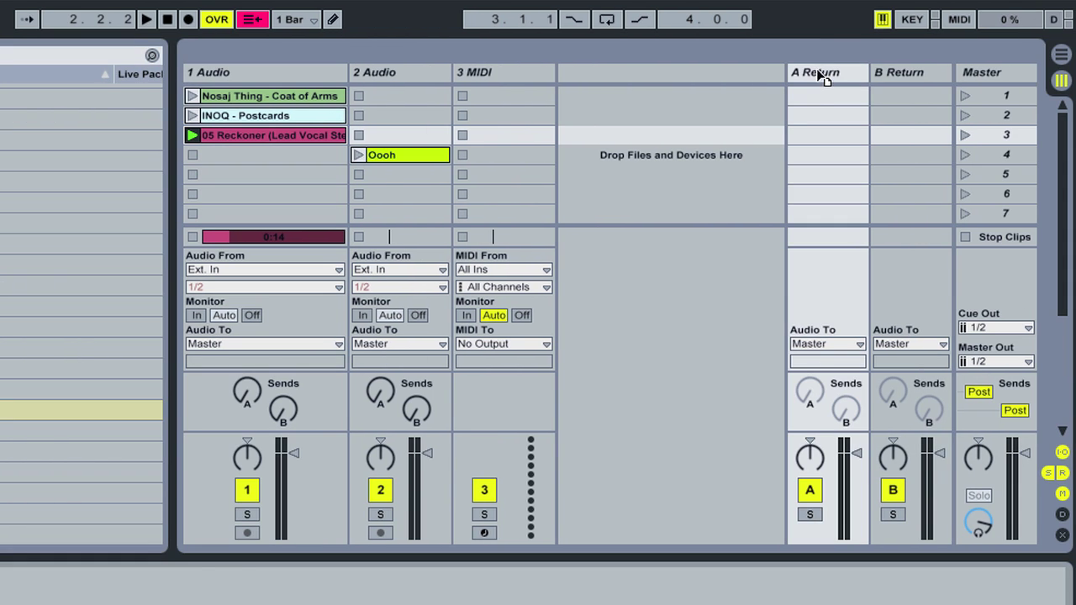
drag(819, 76, 819, 78)
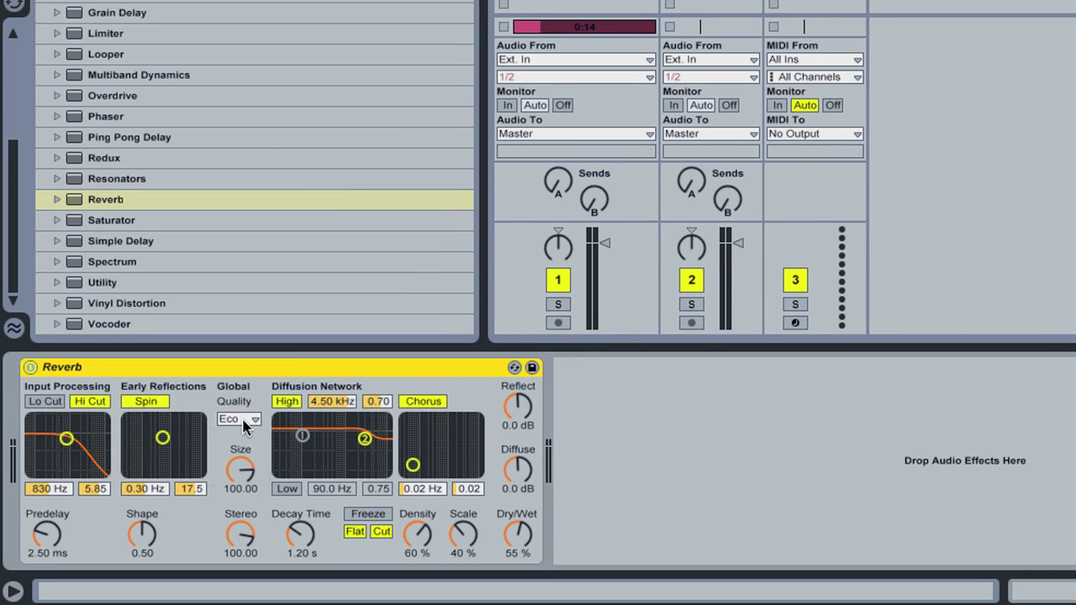
Set the Reverb's quality to High, adjust its decay time, and turn track 1's send A fully up
click(245, 420)
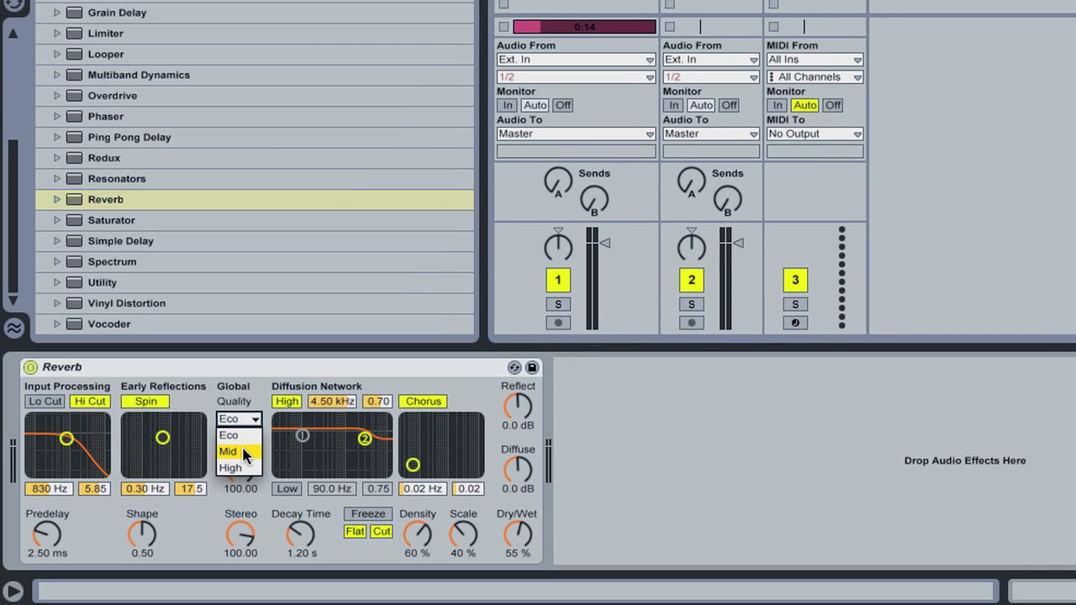
click(242, 468)
drag(287, 532, 302, 534)
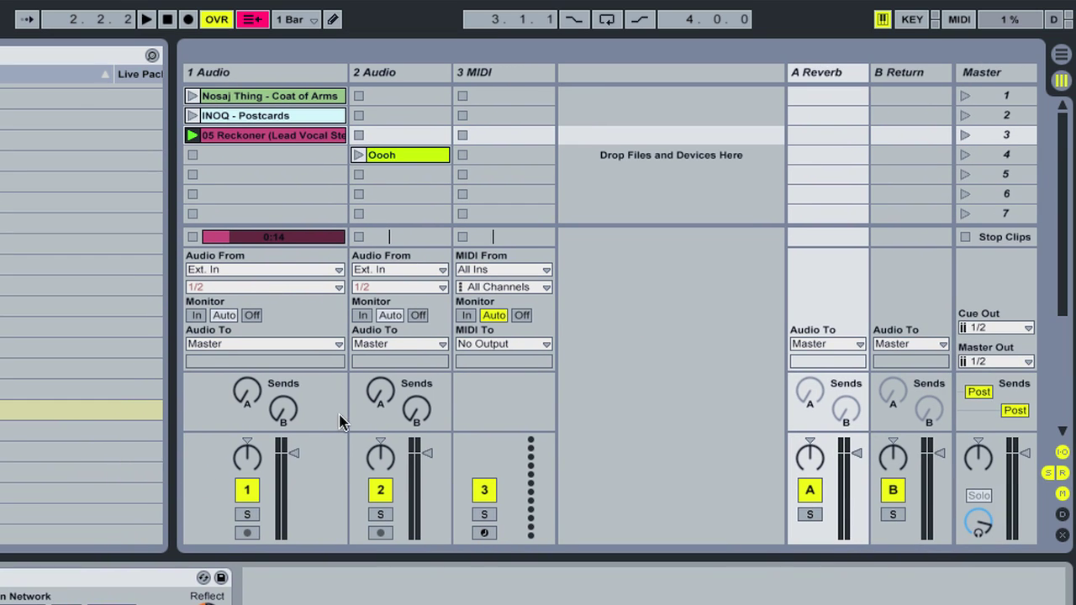
click(247, 396)
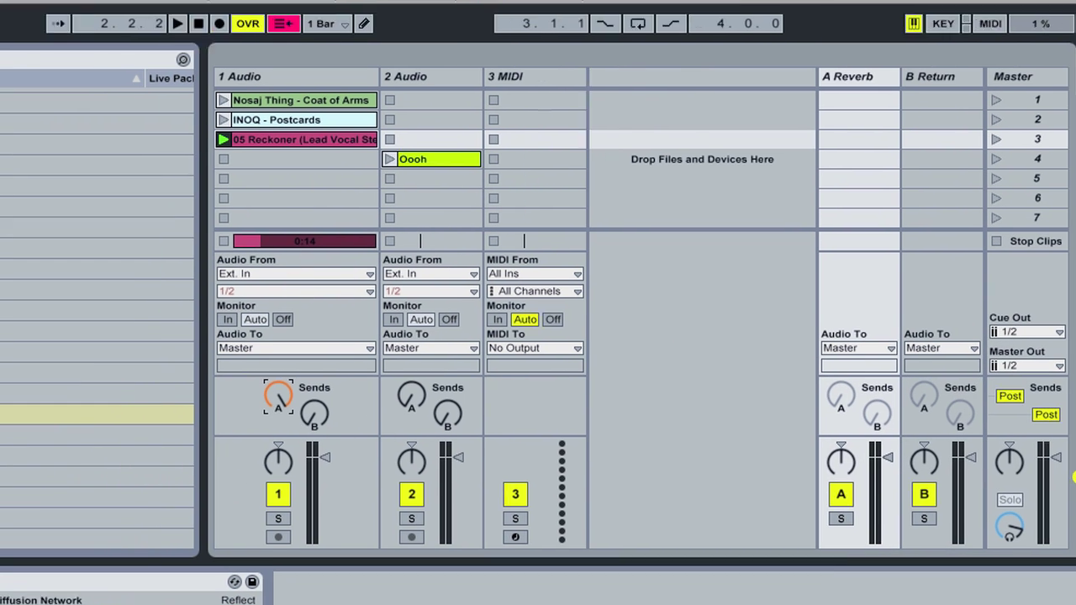
Insert a new audio track that takes its audio from A-Reverb and arm it for recording
click(212, 9)
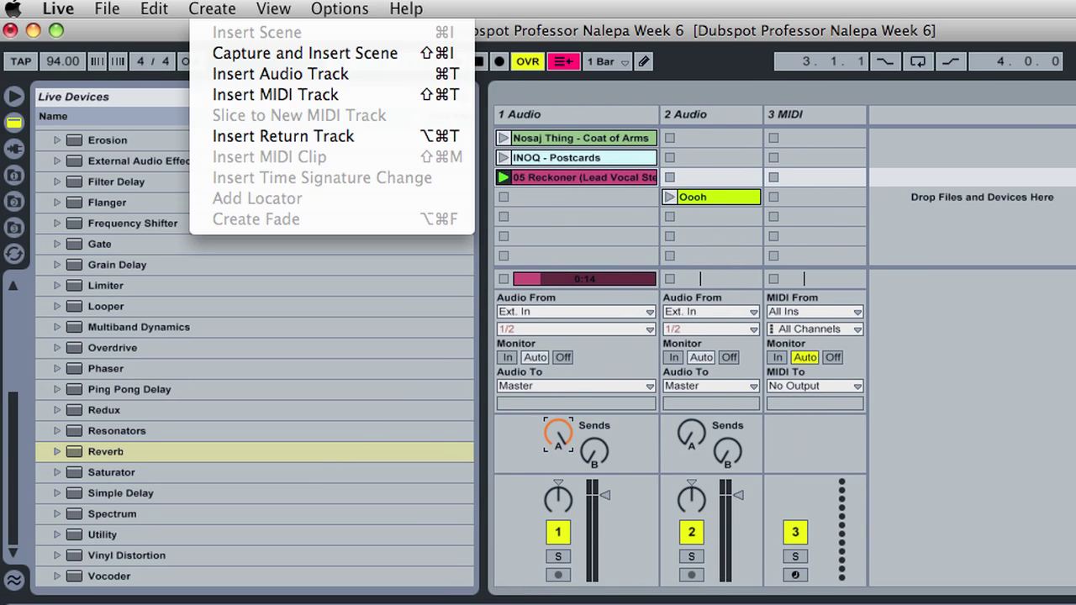
click(252, 76)
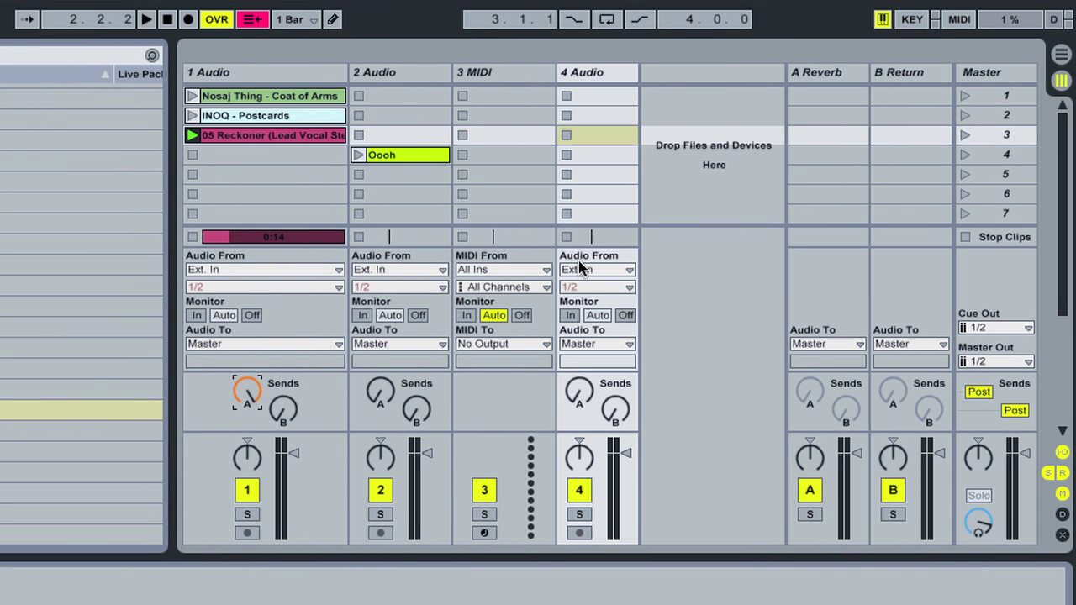
click(586, 269)
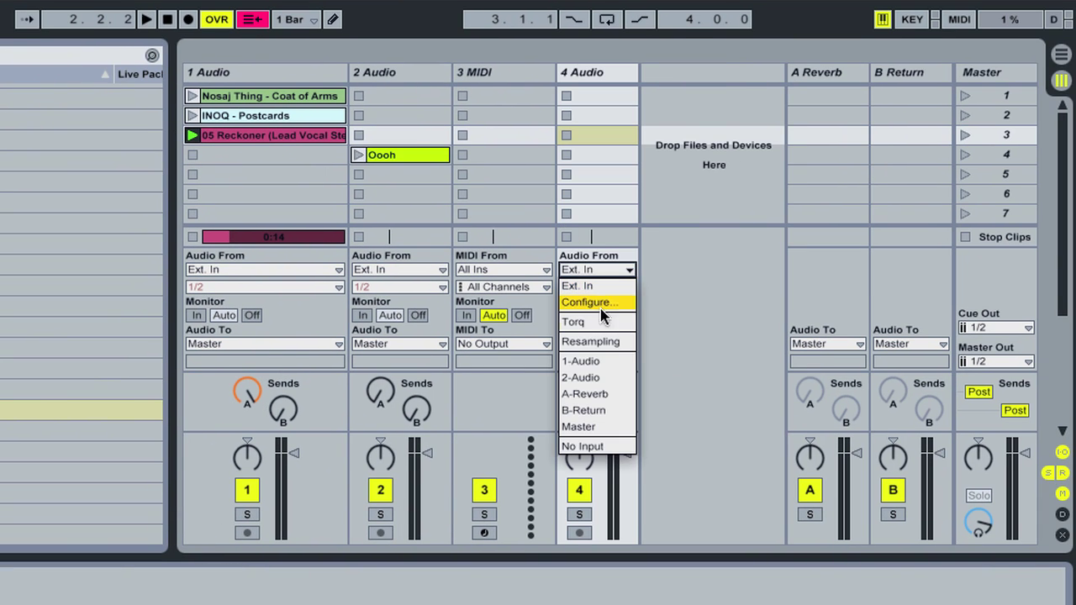
click(602, 401)
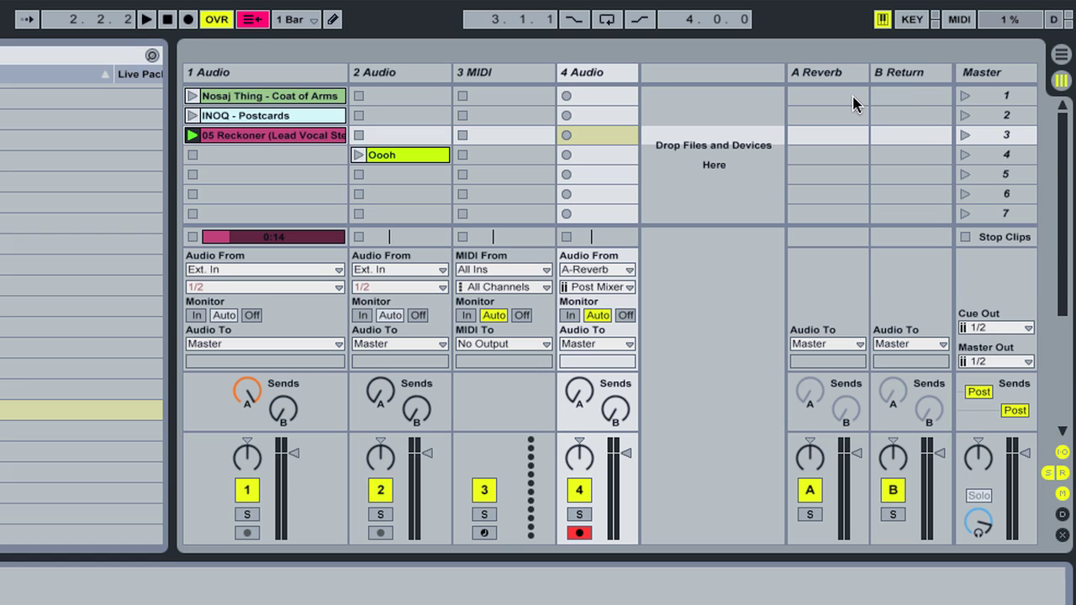
Record the reversed vocal's reverb and its tail into the third slot of track 4, then stop the recording
click(567, 136)
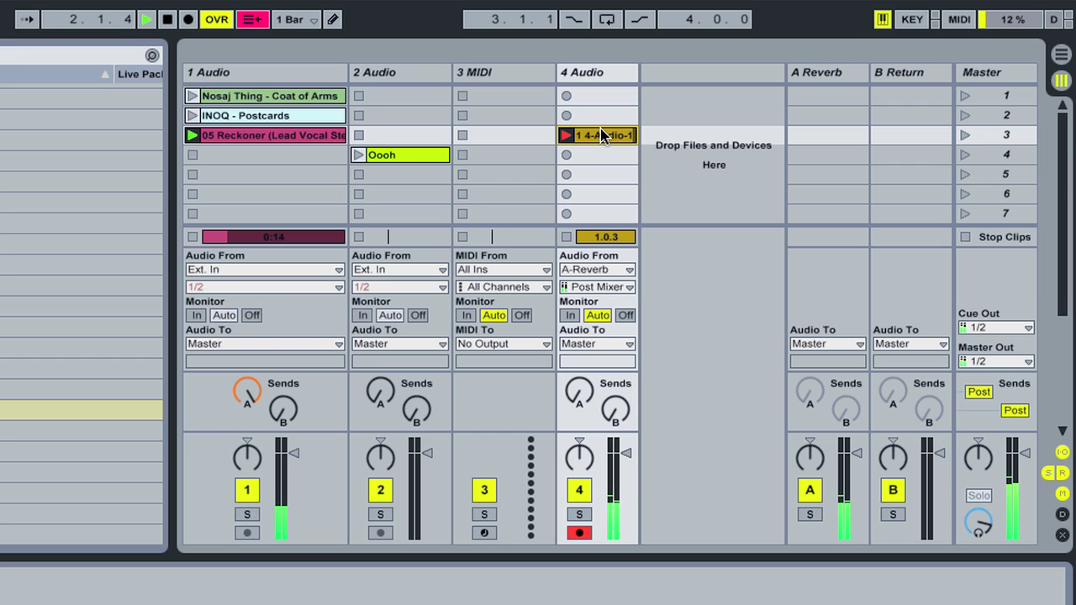
click(257, 139)
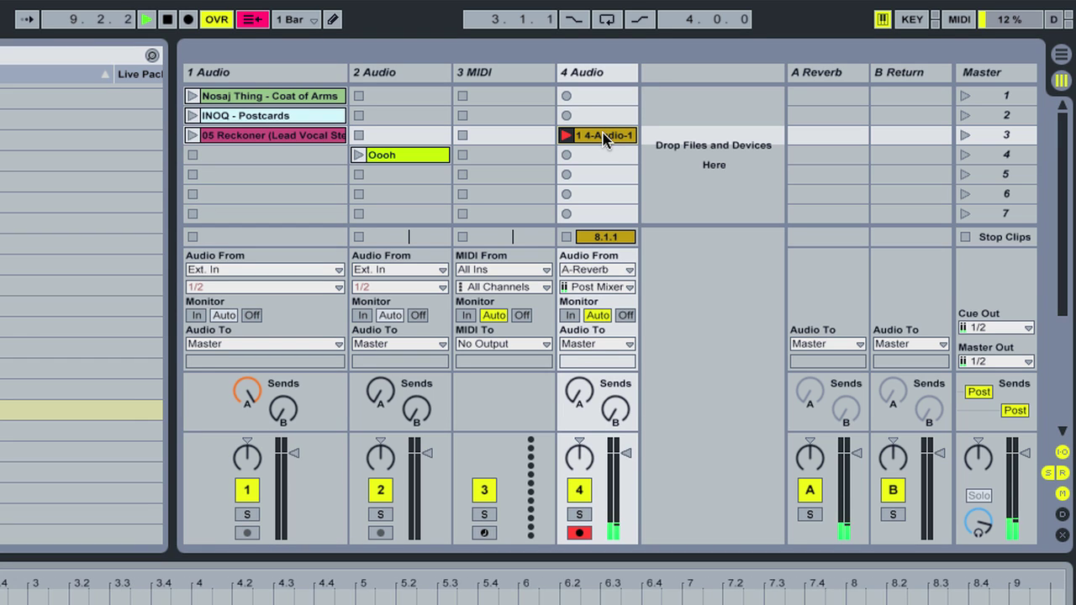
click(565, 238)
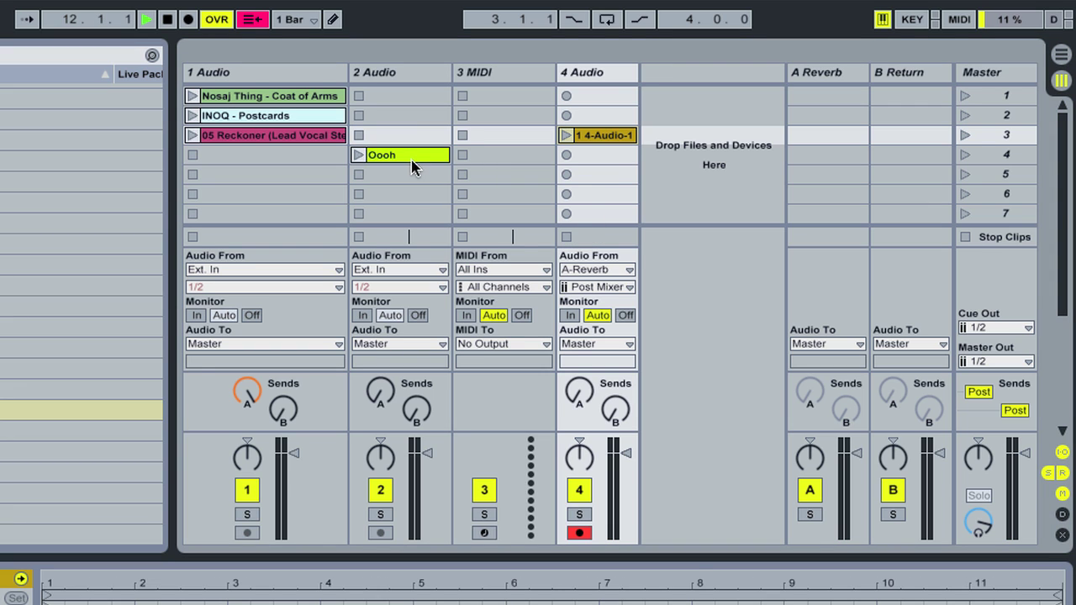
Copy the 05 Reckoner clip to bar 9 of track 1 in the arrangement and reverse it back to forward playback
click(323, 136)
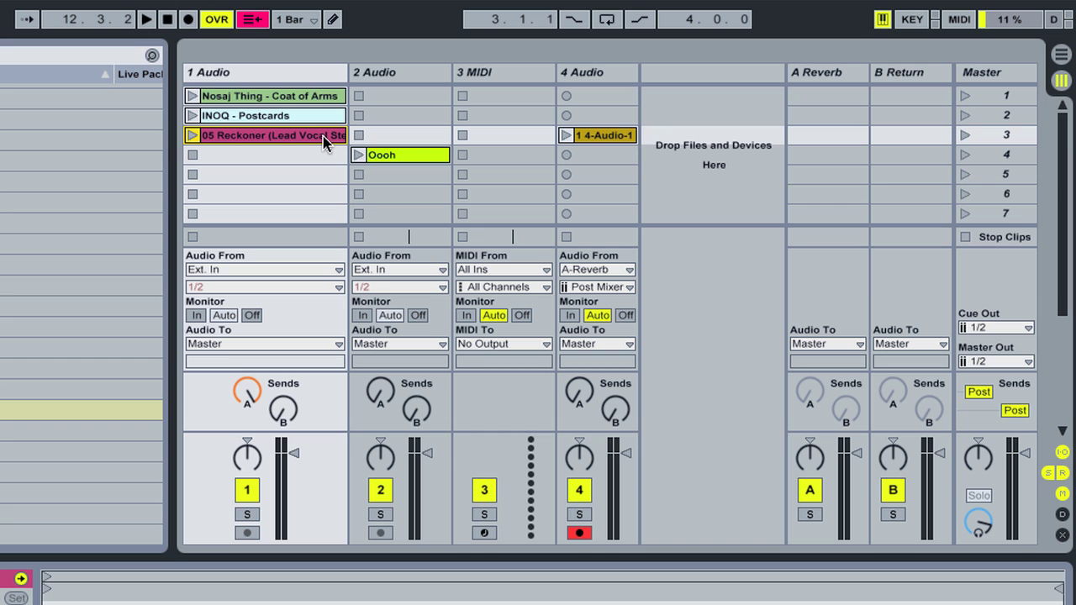
key(Tab)
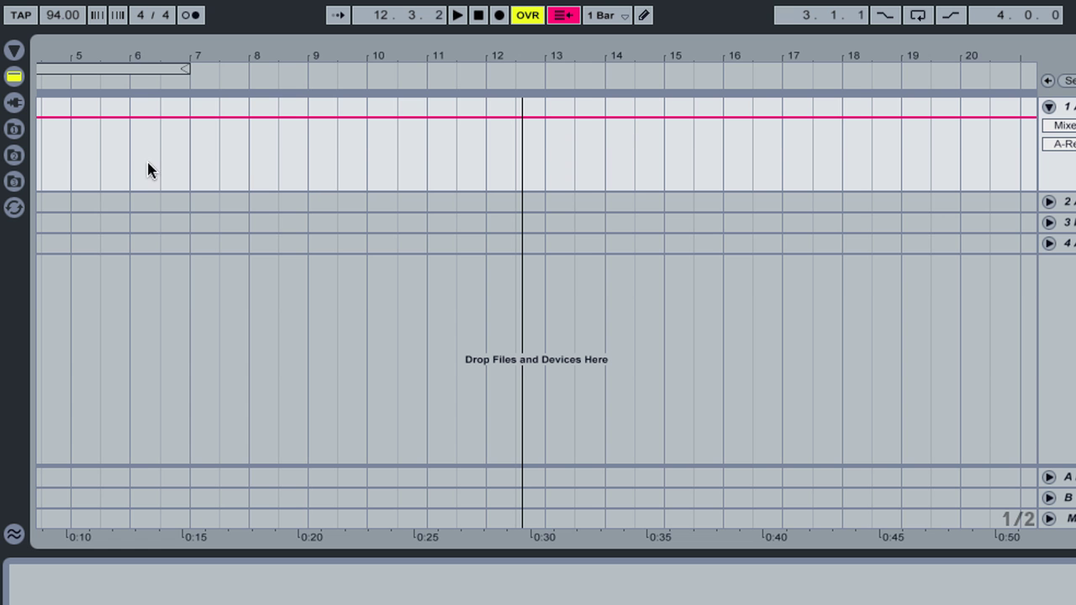
scroll(140, 160, left, 3)
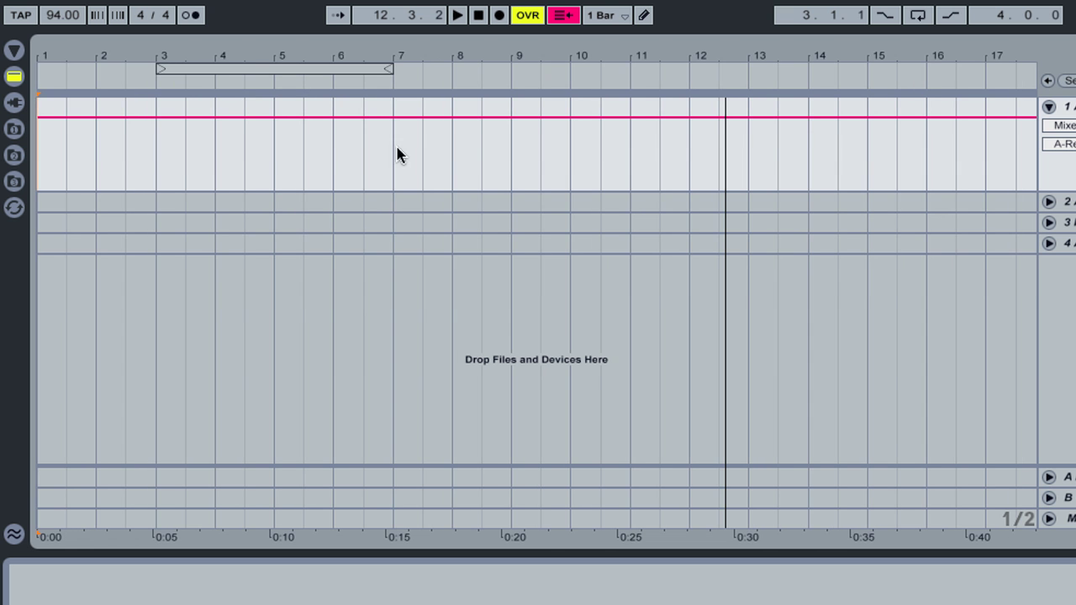
click(504, 154)
key(ctrl+v)
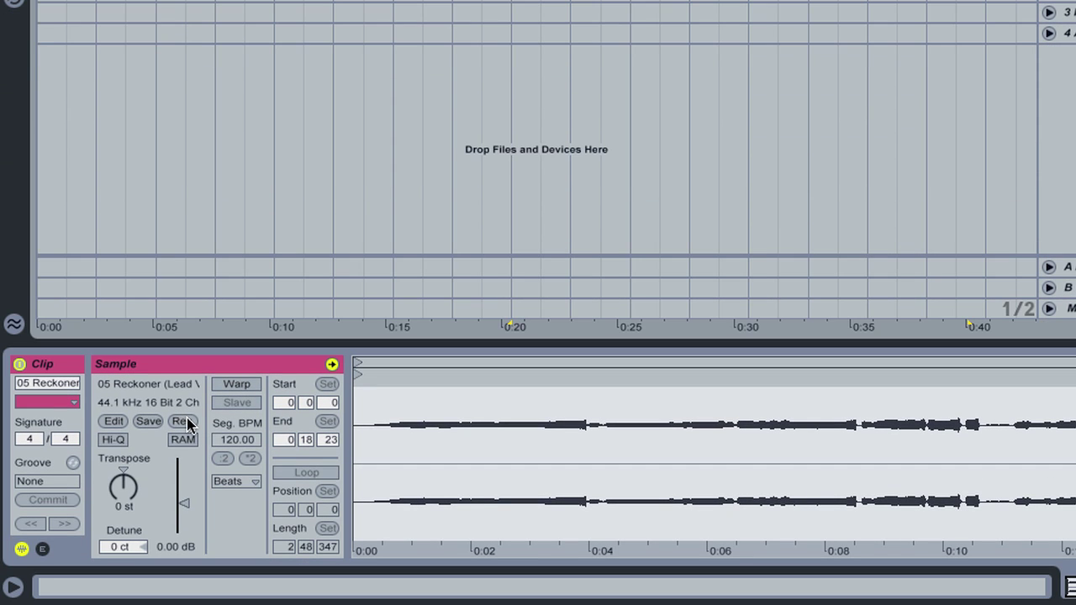
click(183, 422)
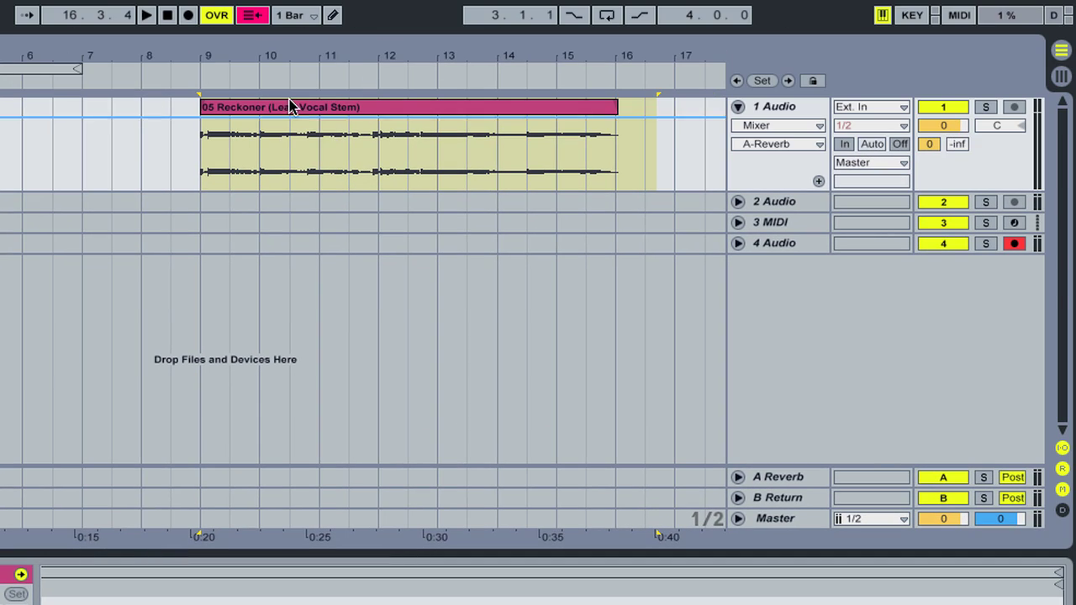
Return playback to the arrangement, lower track 1's A-Reverb send to -inf, and play the dry vocal
click(252, 15)
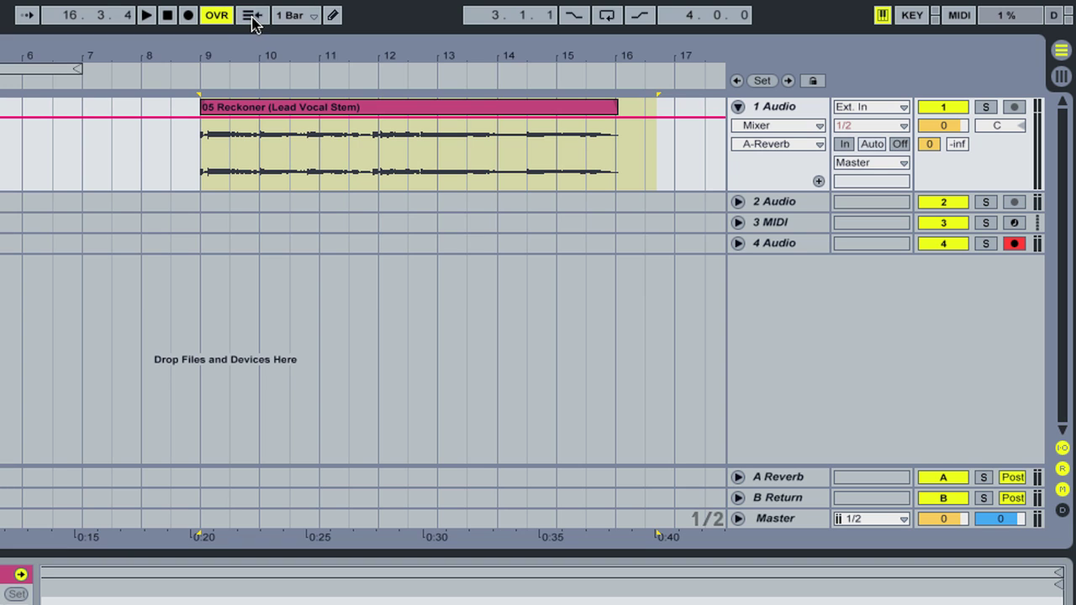
click(221, 107)
key(space)
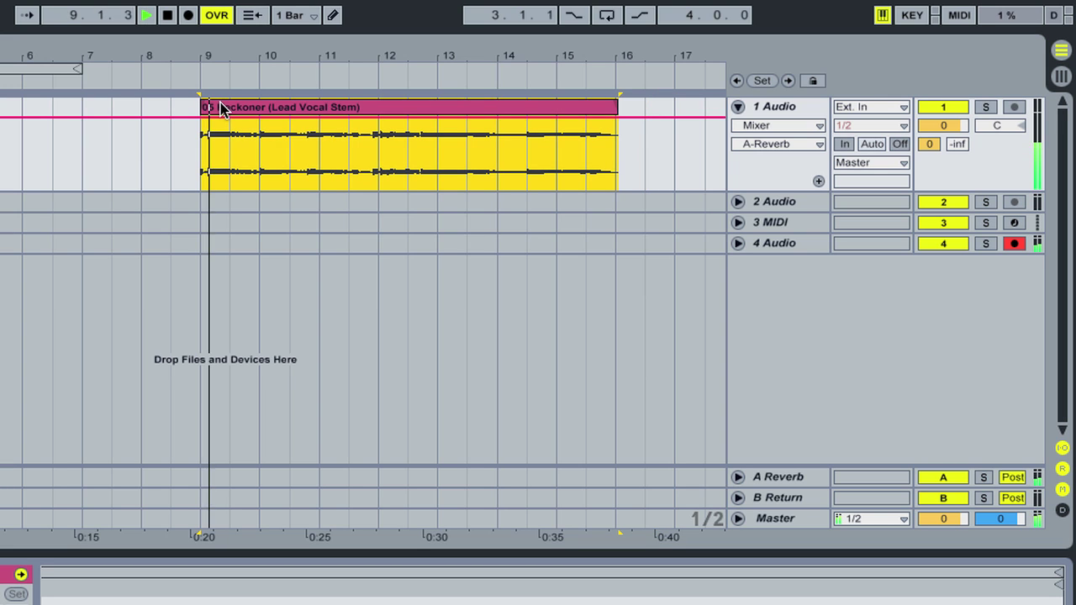
key(space)
key(Delete)
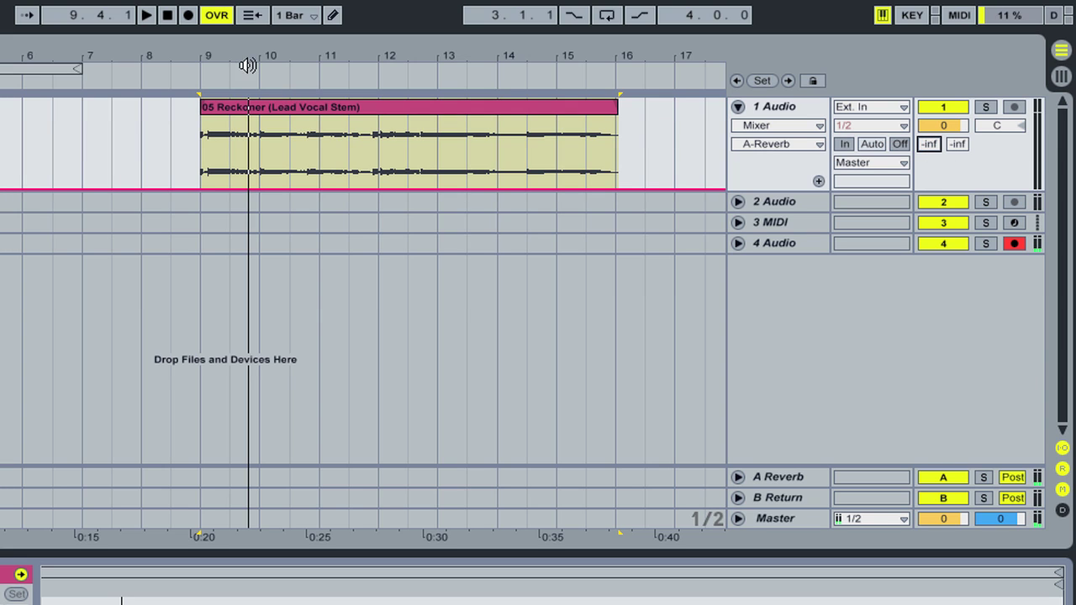
key(space)
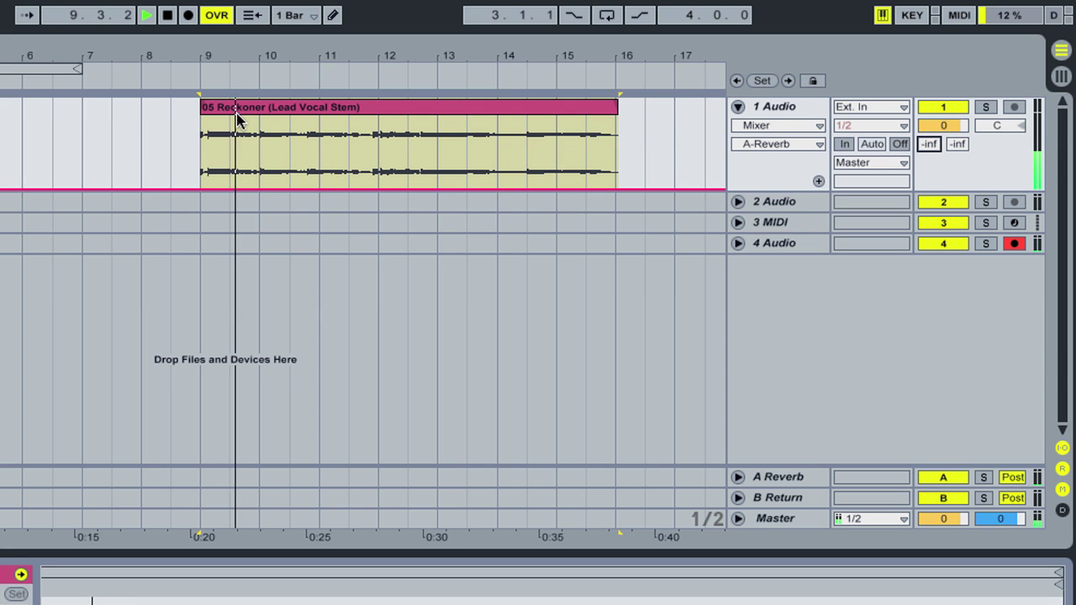
Copy the recorded 4-Audio-1 reverb clip from the session to bar 7 of arrangement track 4 and reverse it
click(737, 243)
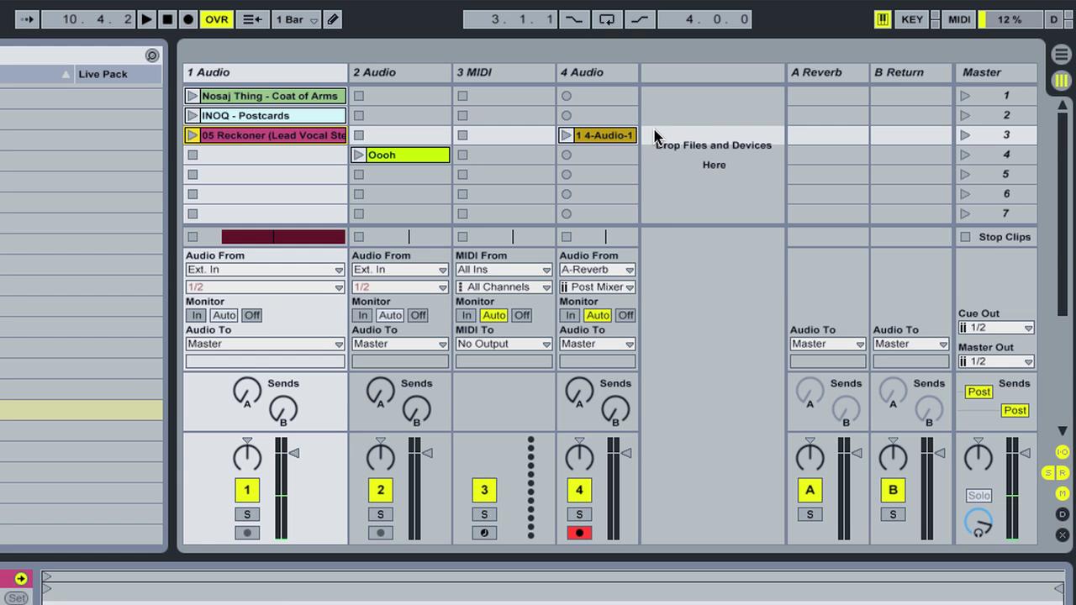
click(607, 136)
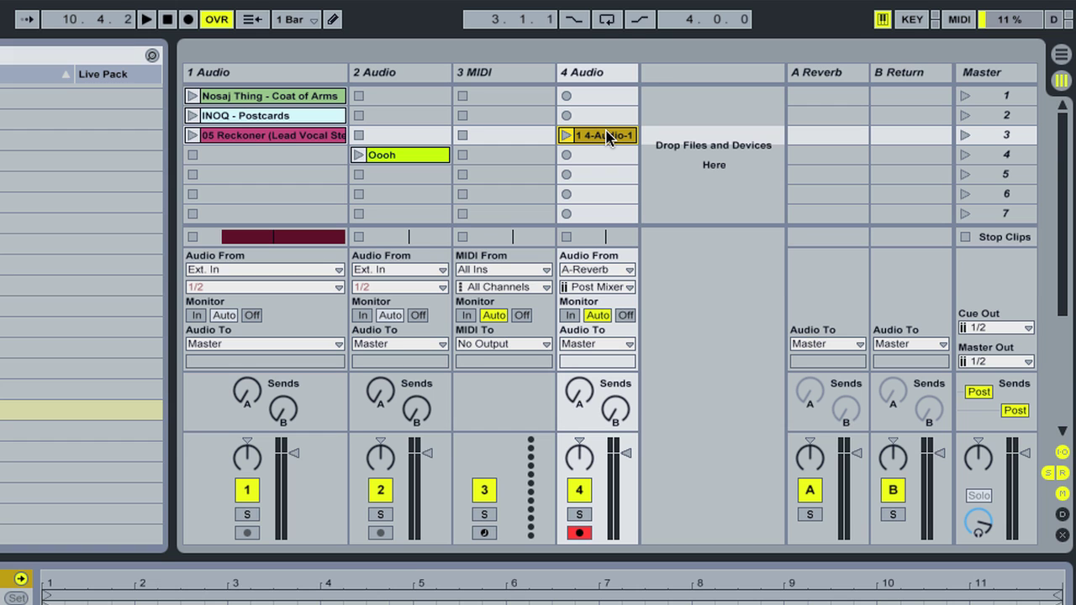
key(Tab)
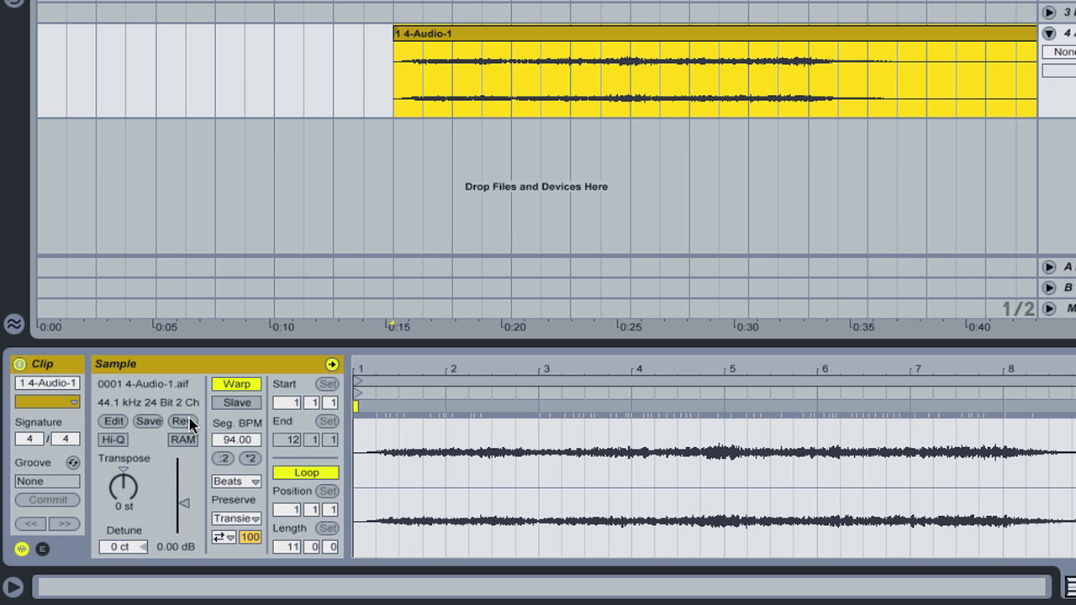
click(181, 421)
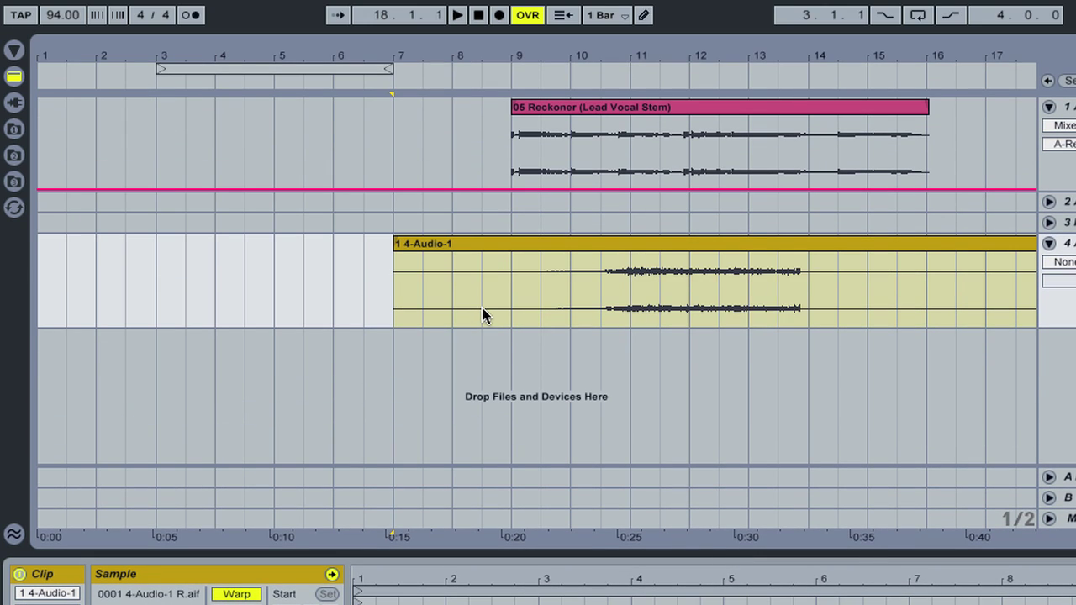
Move the reversed reverb clip on track 4 to start at bar 5, with its end near the vocal clip's end
drag(663, 247, 567, 245)
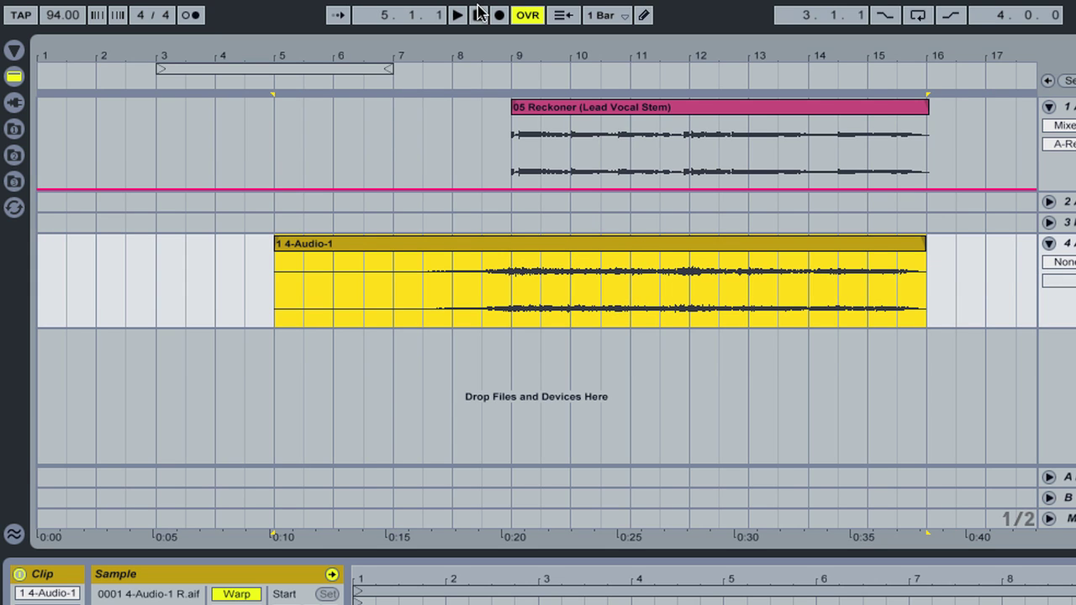
drag(519, 54, 538, 61)
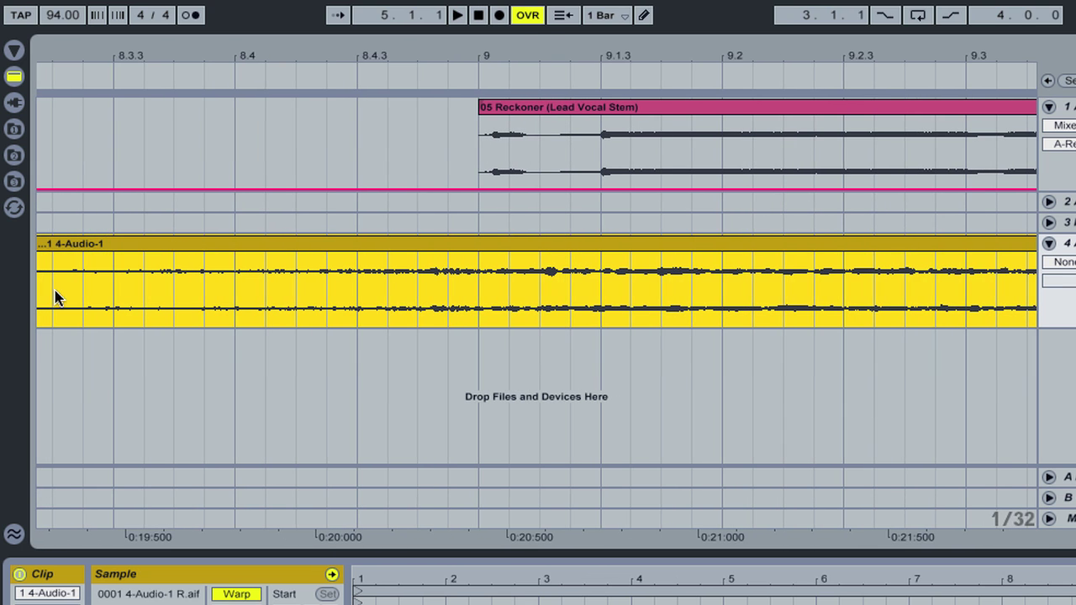
Play the vocal and reversed reverb together from just before bar 9 to check their alignment
click(94, 304)
key(space)
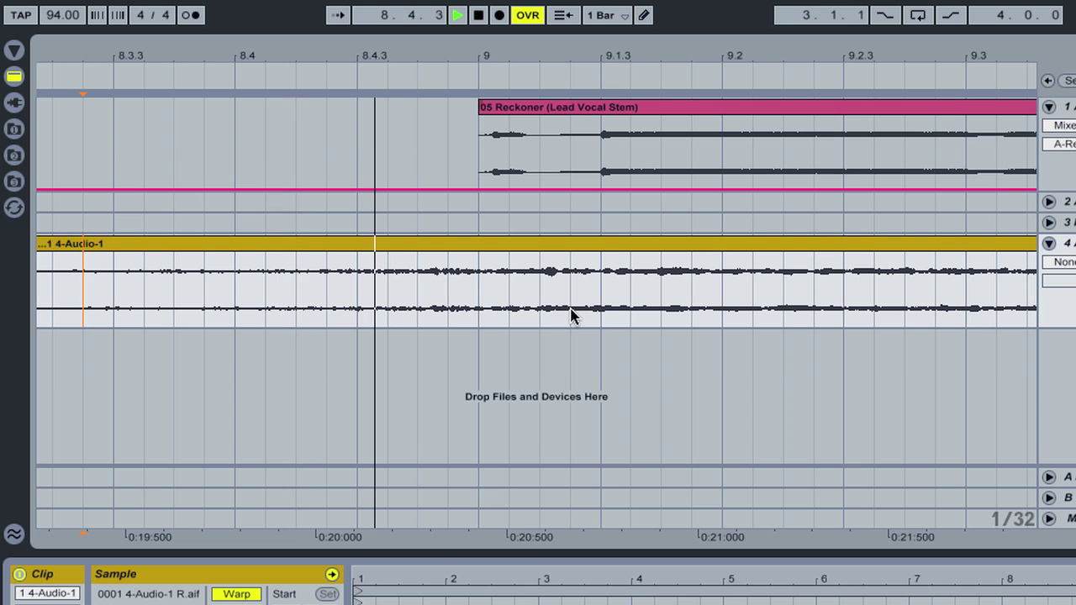
key(space)
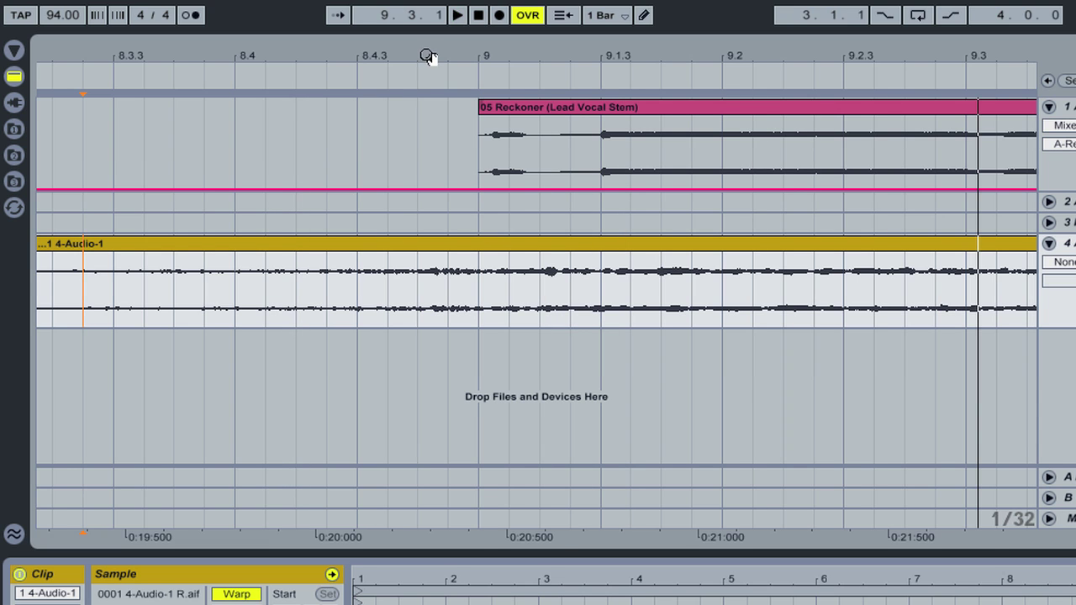
Nudge the reversed reverb clip on track 4 about one sixteenth note later and play the lead-in to bar 9
drag(427, 53, 429, 55)
drag(446, 246, 581, 253)
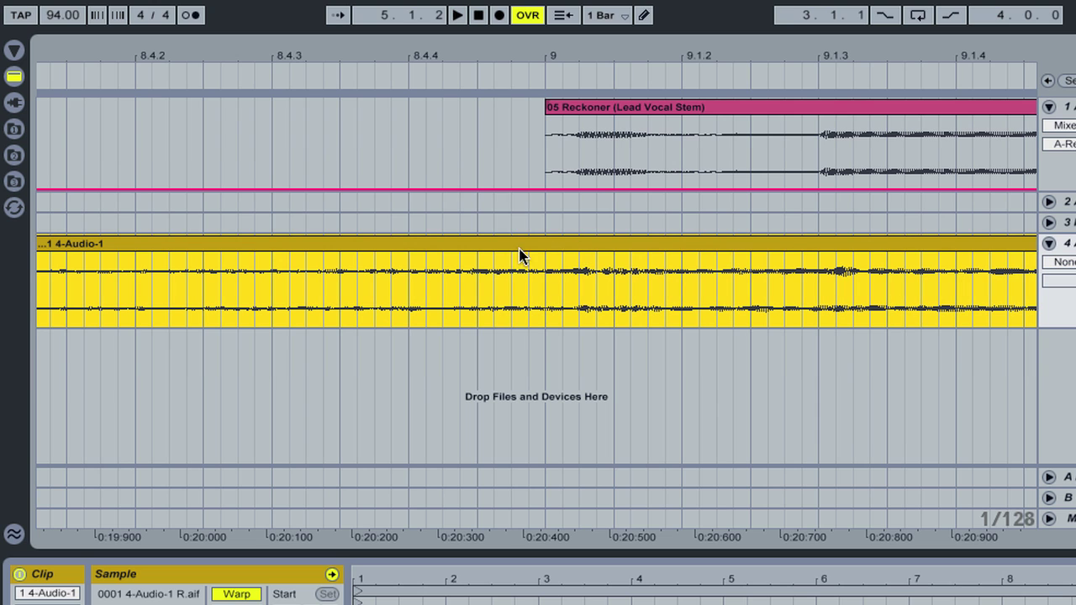
click(66, 306)
key(space)
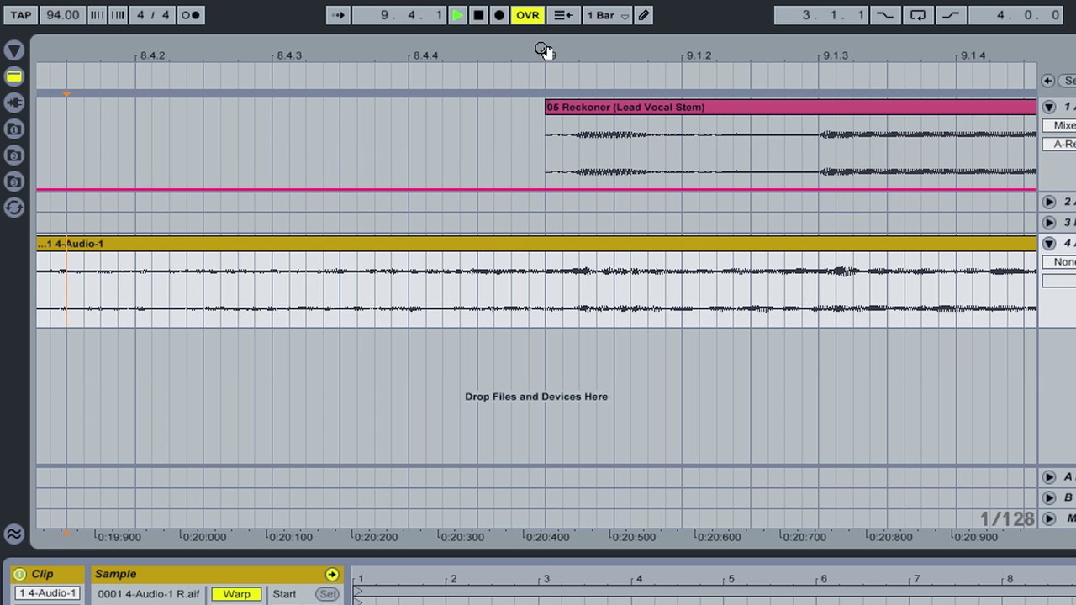
Trim the start of the reverb clip on track 4 to bar 7 and stop playback after the clips end
drag(547, 45, 543, 51)
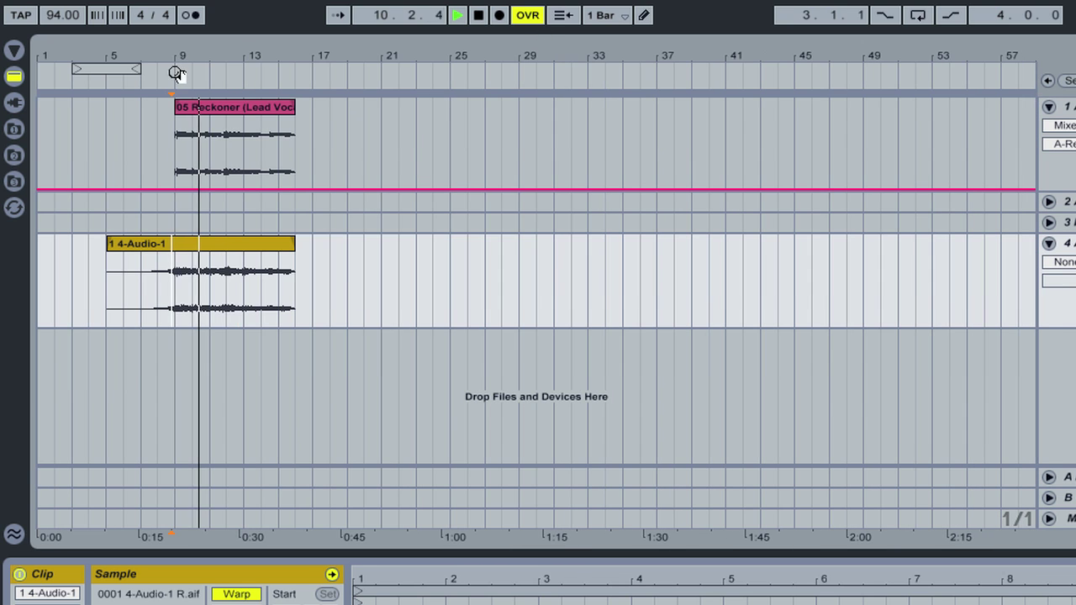
drag(108, 245, 140, 250)
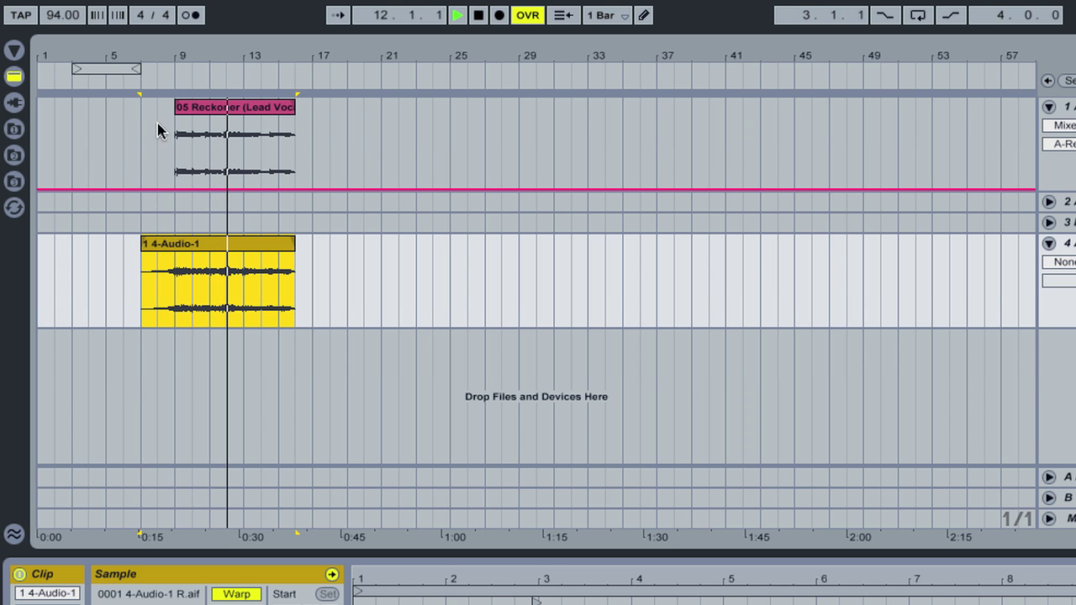
mouse_move(168, 57)
mouse_down()
mouse_move(188, 144)
mouse_move(173, 53)
mouse_up()
drag(246, 56, 312, 53)
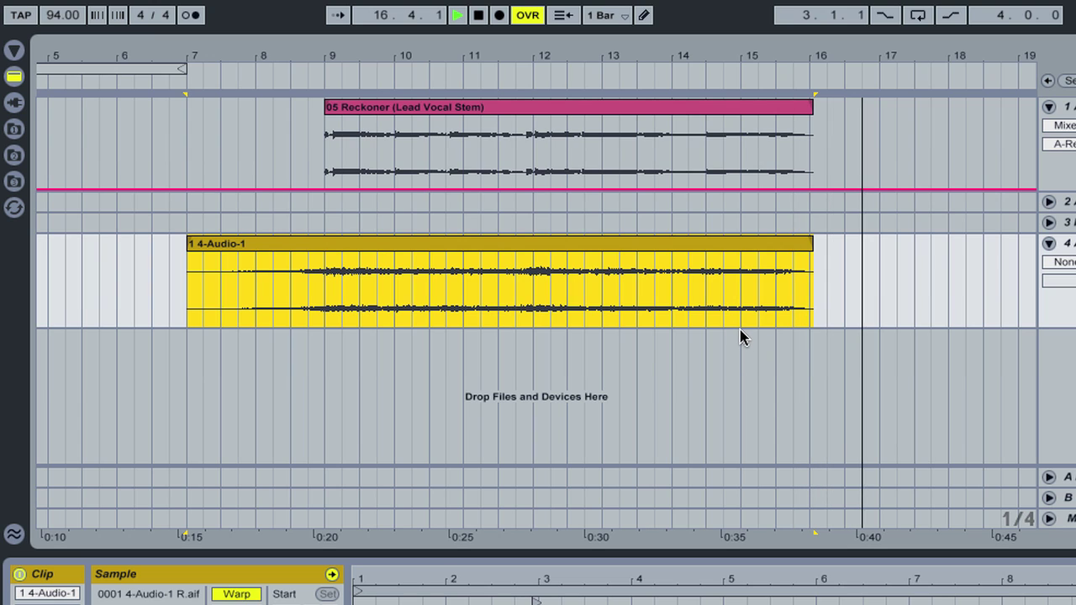
key(space)
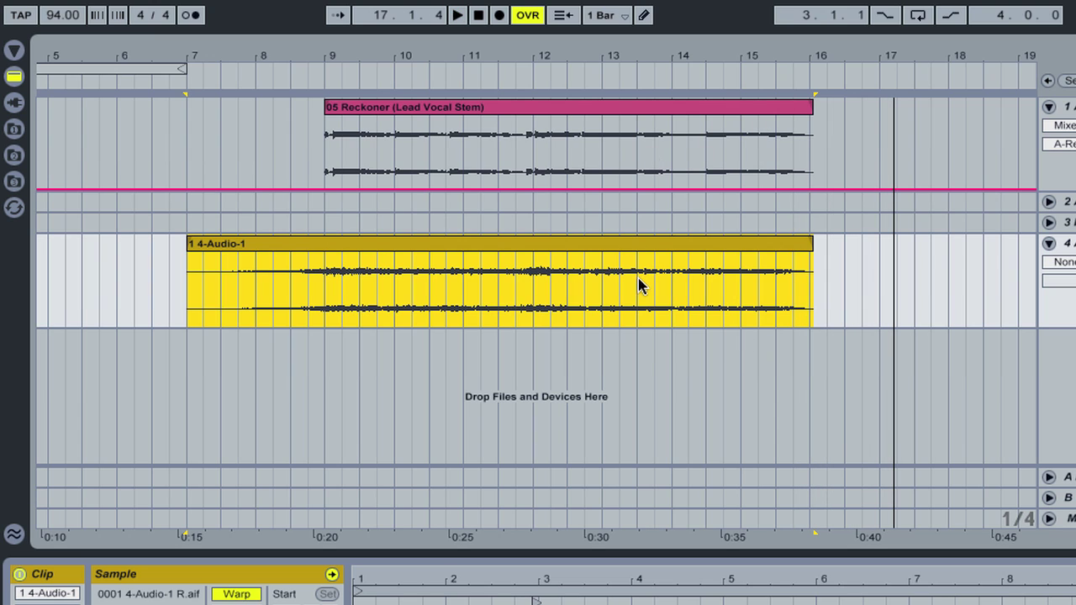
Play both clips from the middle of bar 13 to their end at bar 16
click(709, 151)
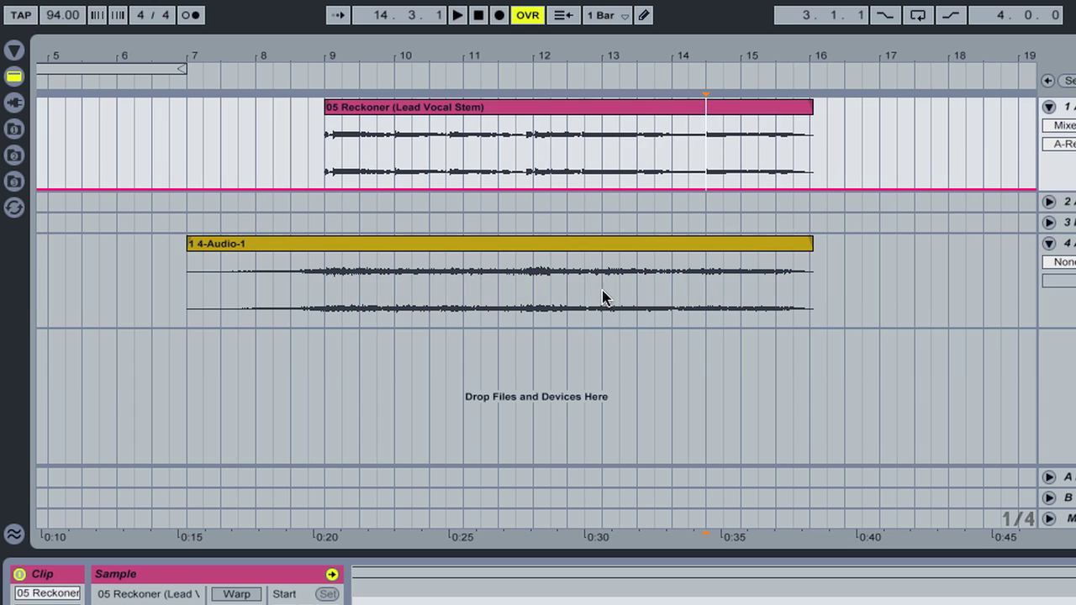
click(637, 319)
key(space)
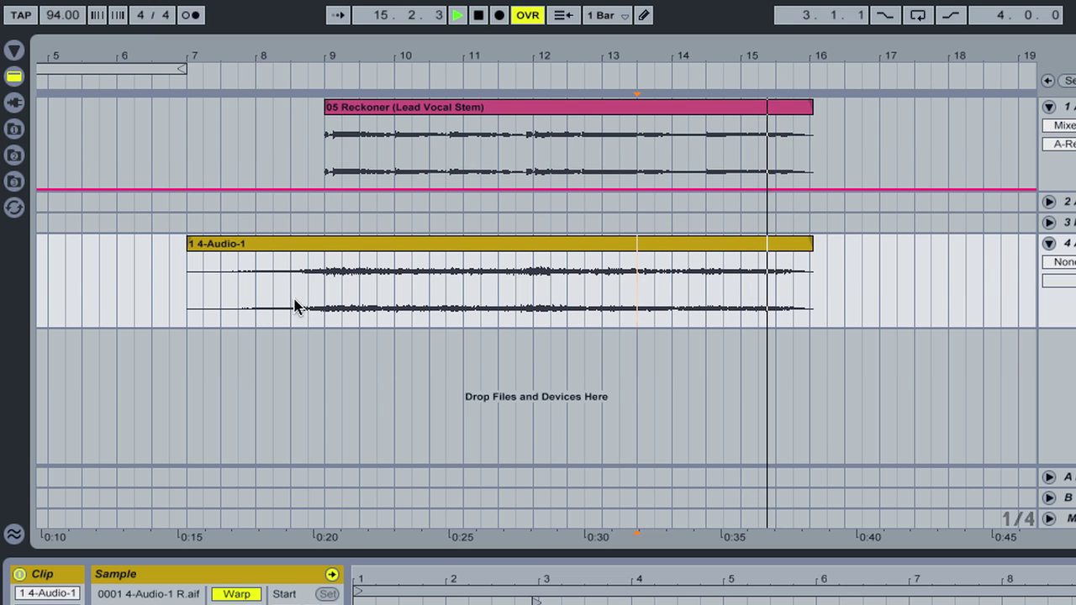
key(space)
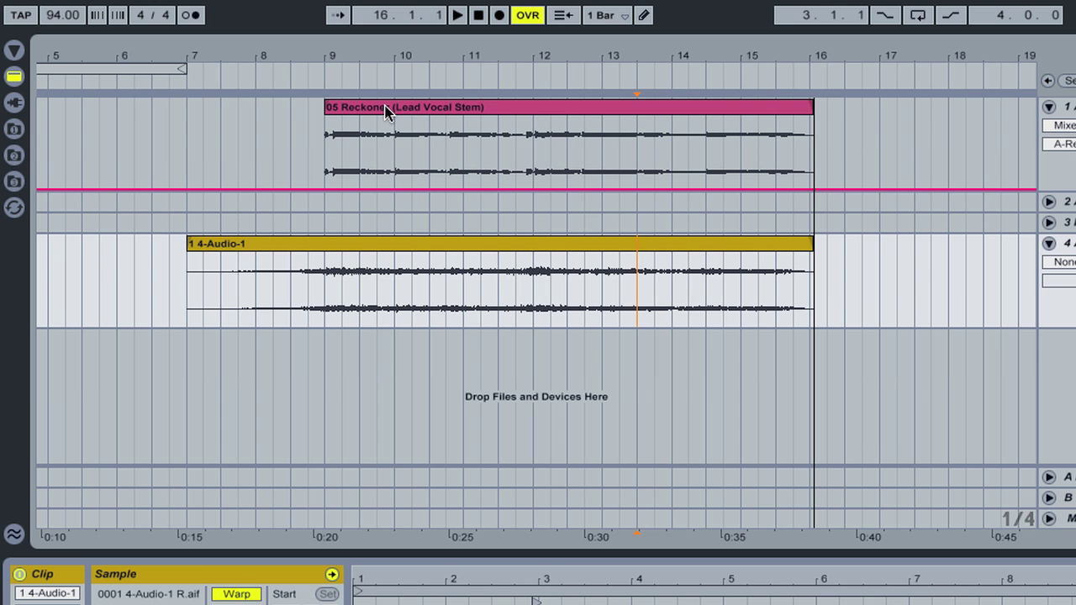
Solo track 4, play the reversed reverb on its own from bar 8.2, and unsolo the track
click(266, 298)
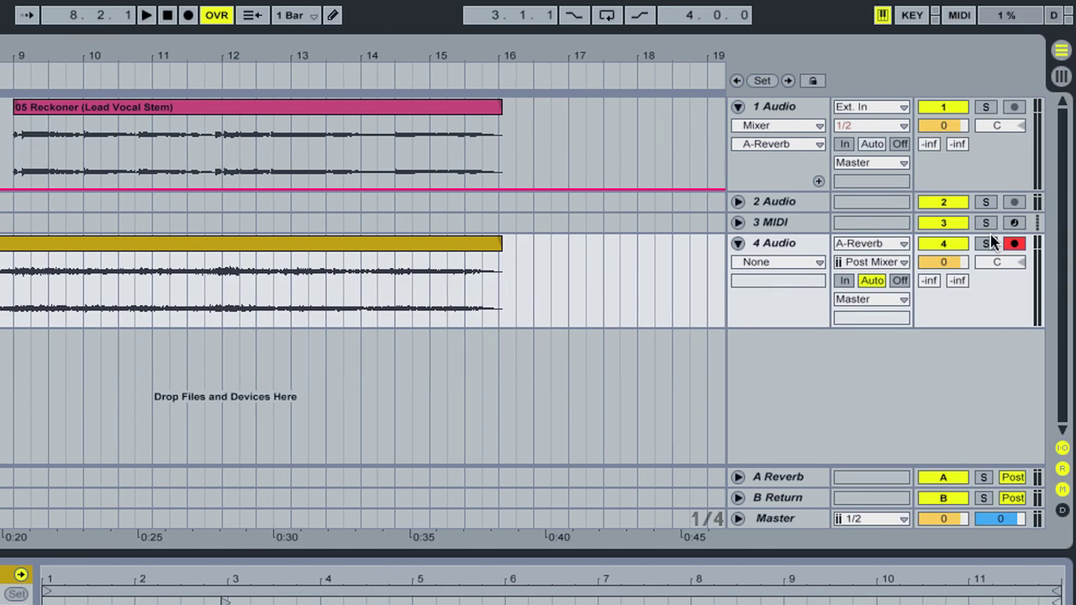
click(986, 243)
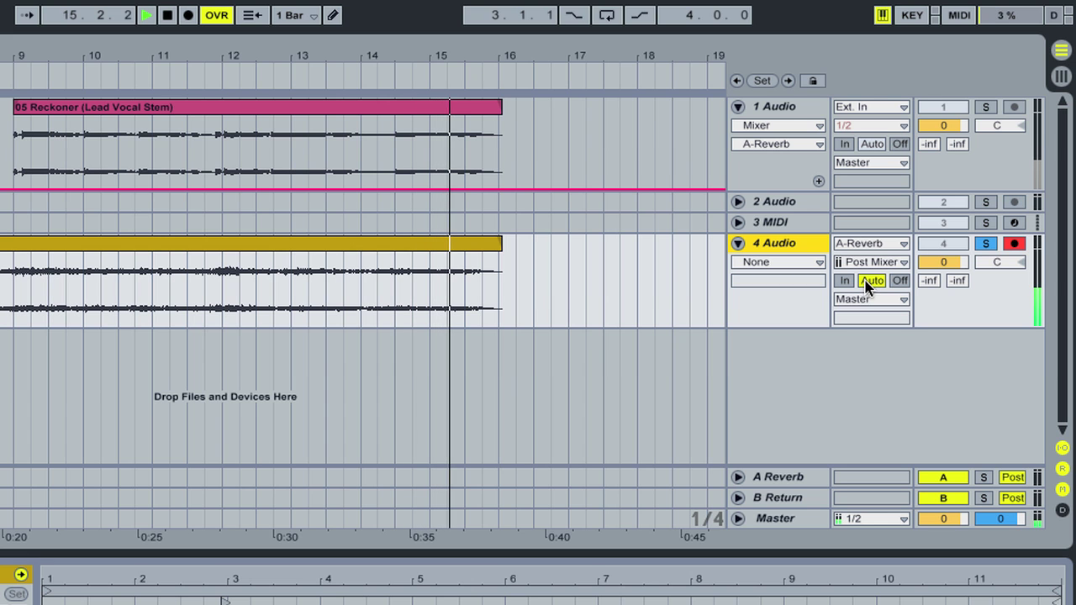
key(space)
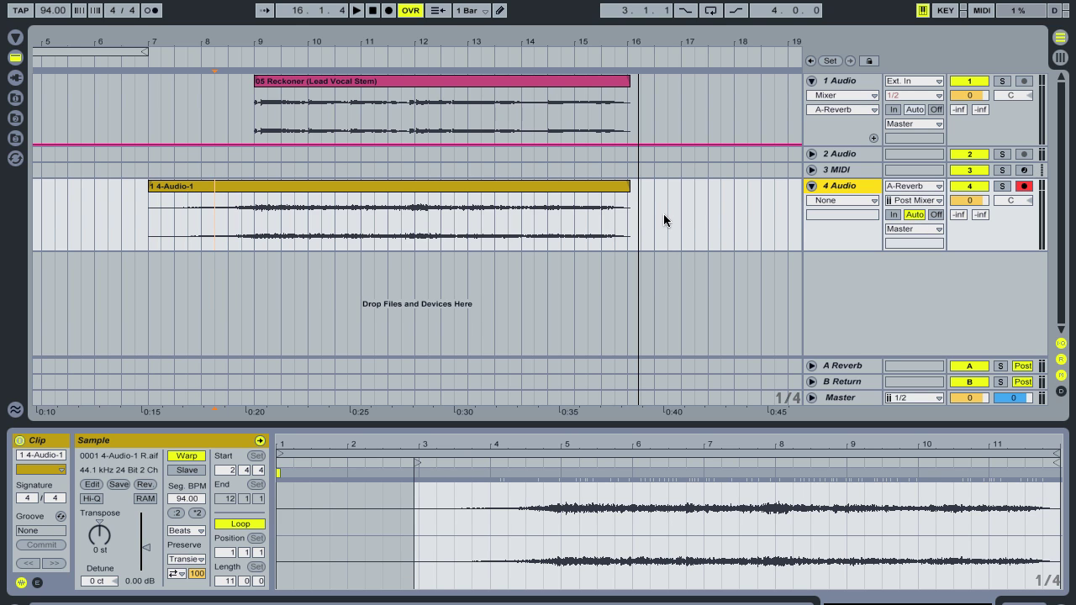
Delete the vocal and reverb clips from the arrangement and return to the Session view
drag(667, 214, 2, 105)
key(Delete)
key(Tab)
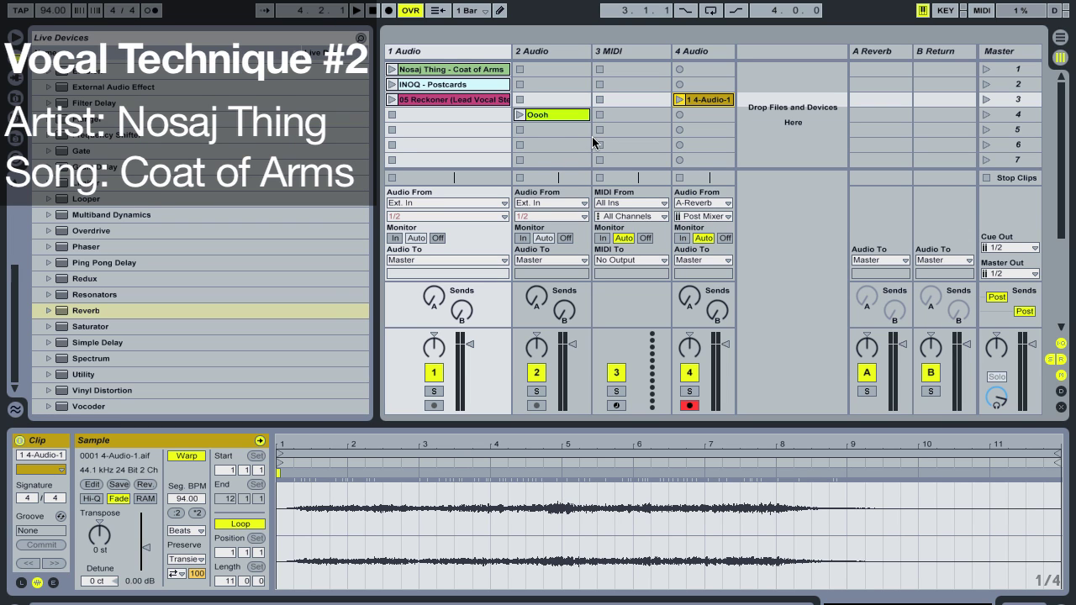
Play the Nosaj Thing - Coat of Arms clip on track 1 as a reference and stop it
click(437, 73)
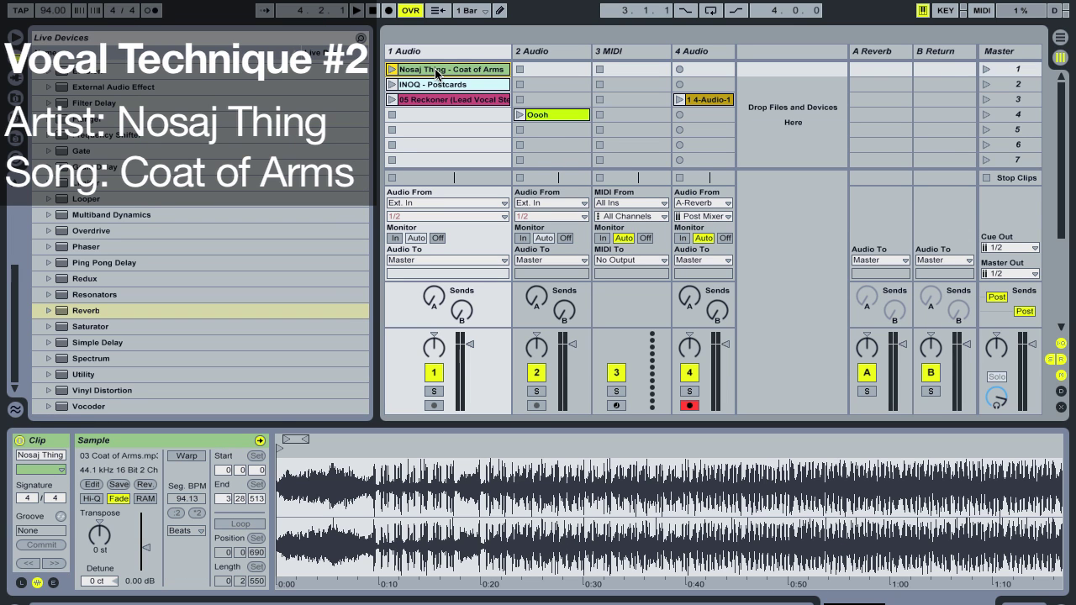
click(392, 69)
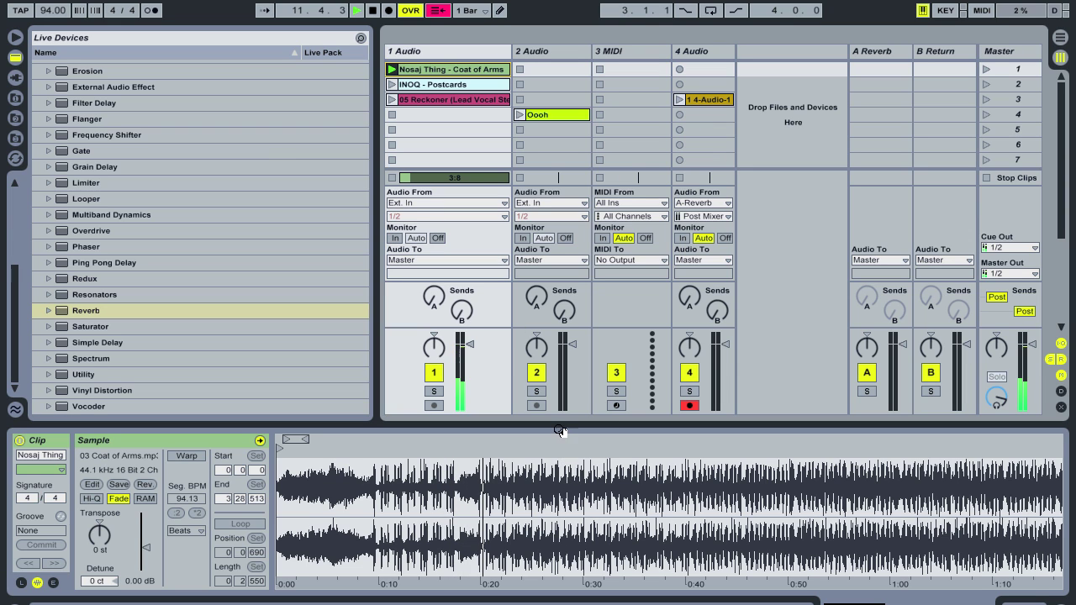
drag(564, 475, 565, 462)
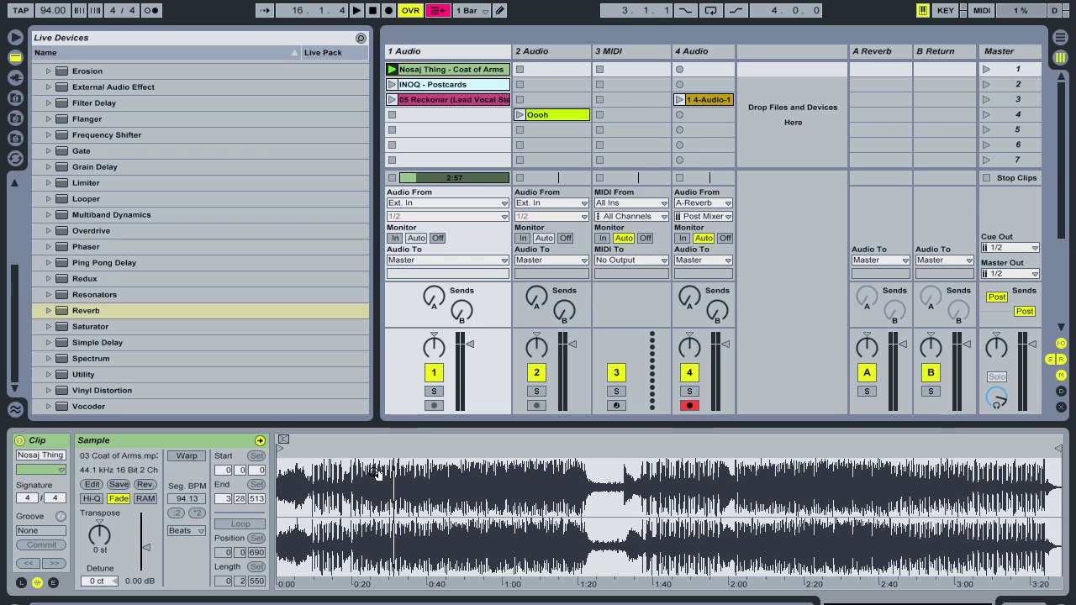
click(392, 115)
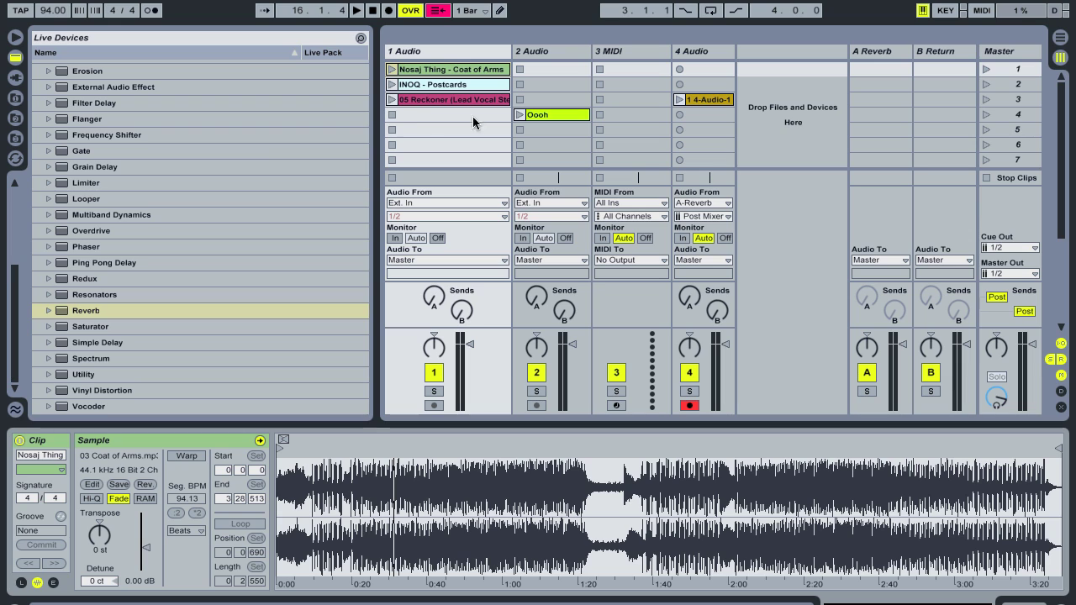
Play the Oooh clip on track 2 and raise the track's A send fully
click(520, 115)
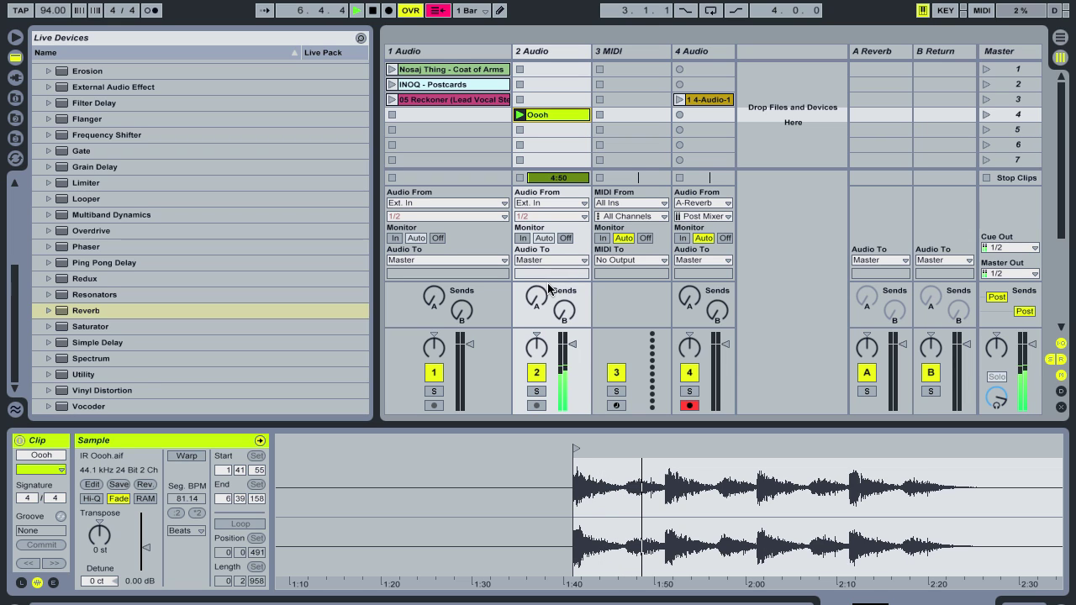
key(space)
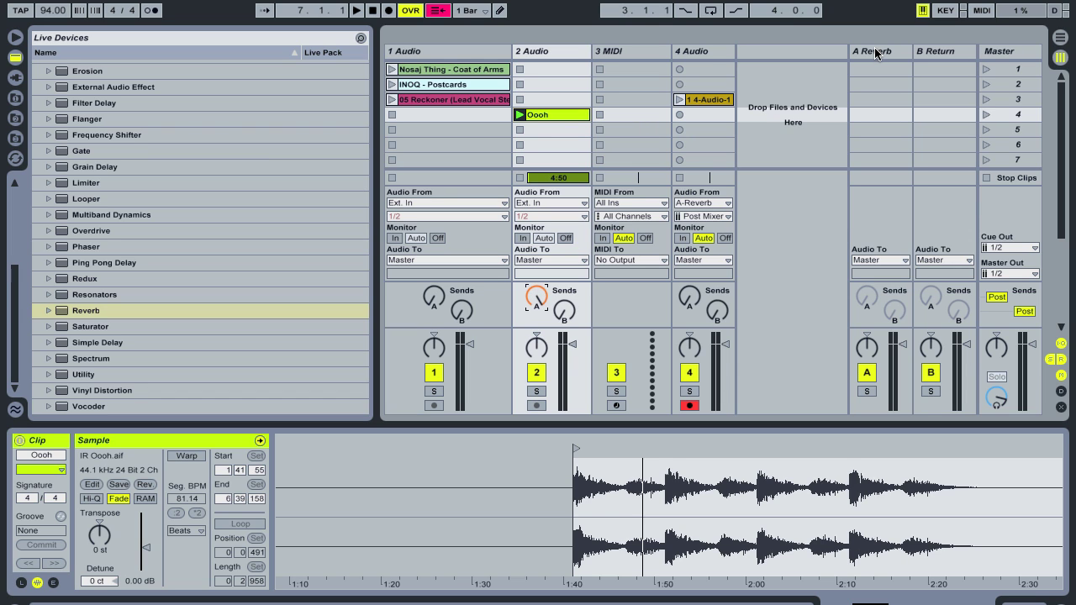
Play the Oooh clip through the A Reverb return and slightly lower that return's volume
click(876, 53)
key(space)
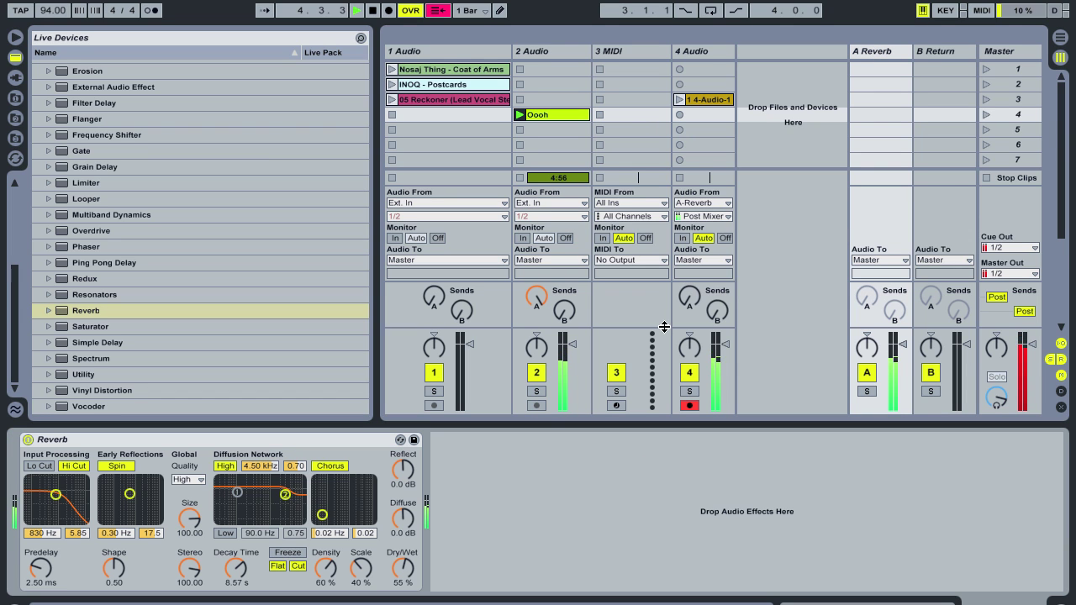
click(899, 353)
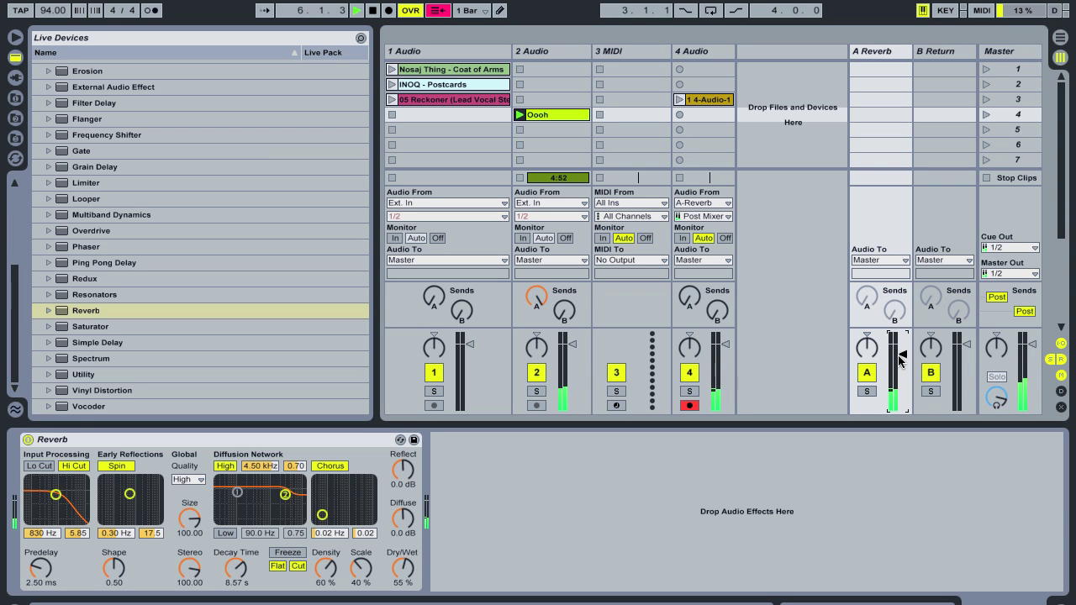
key(space)
Route track 2's output to Sends Only and play the Oooh clip to hear only its reverb
click(558, 261)
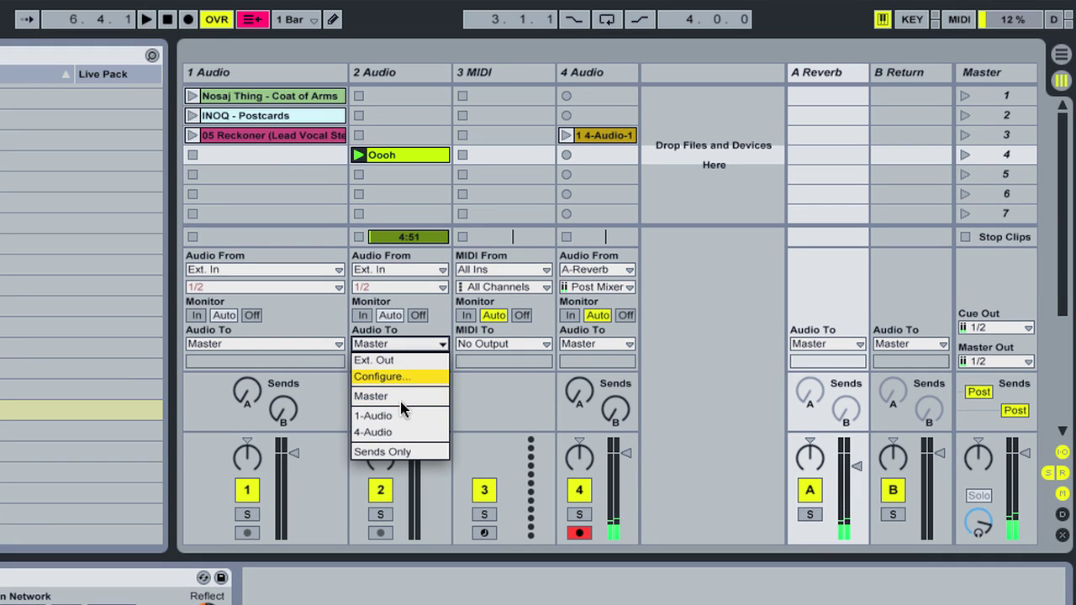
click(402, 452)
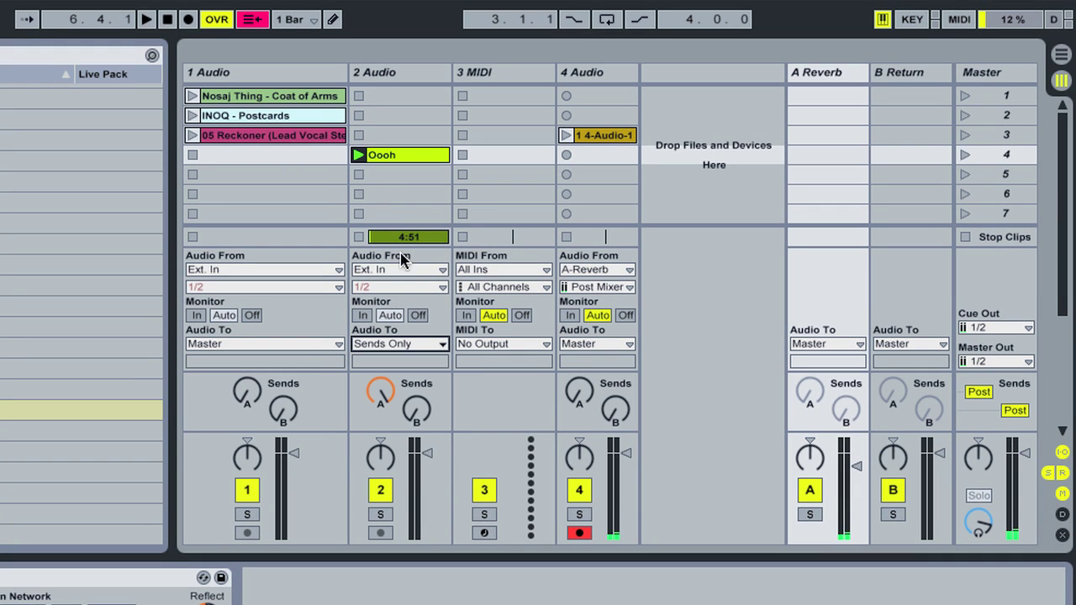
key(space)
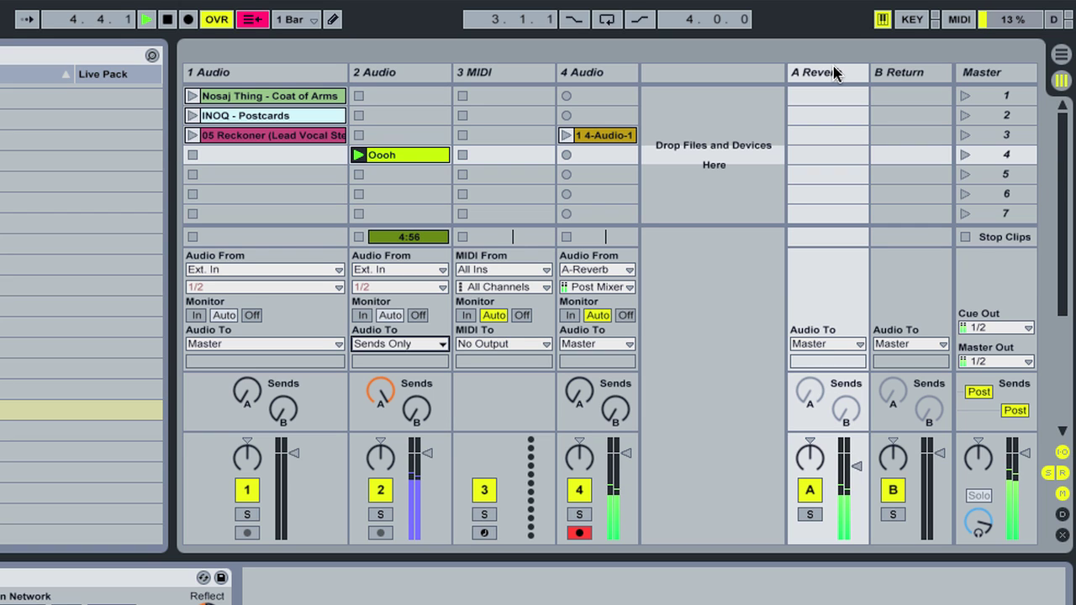
click(834, 73)
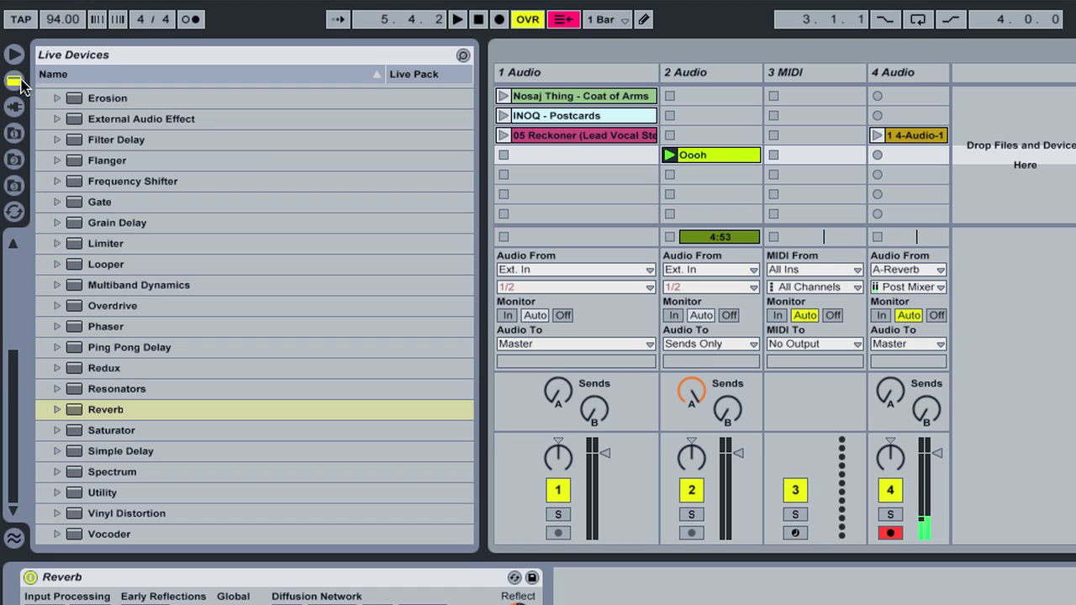
Load the Impulse instrument onto the empty MIDI track 3
click(20, 81)
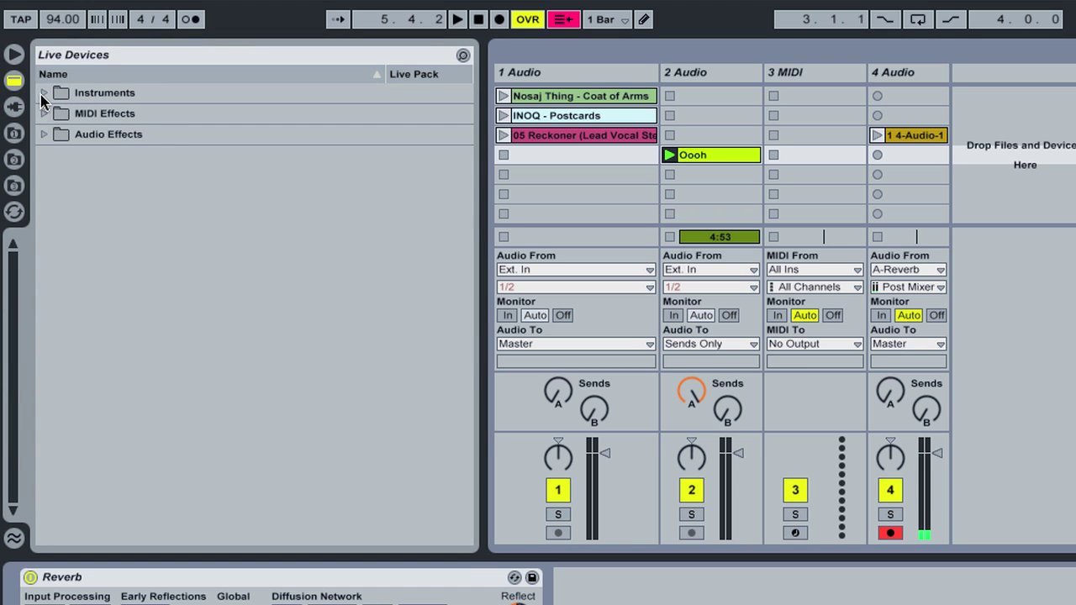
click(44, 94)
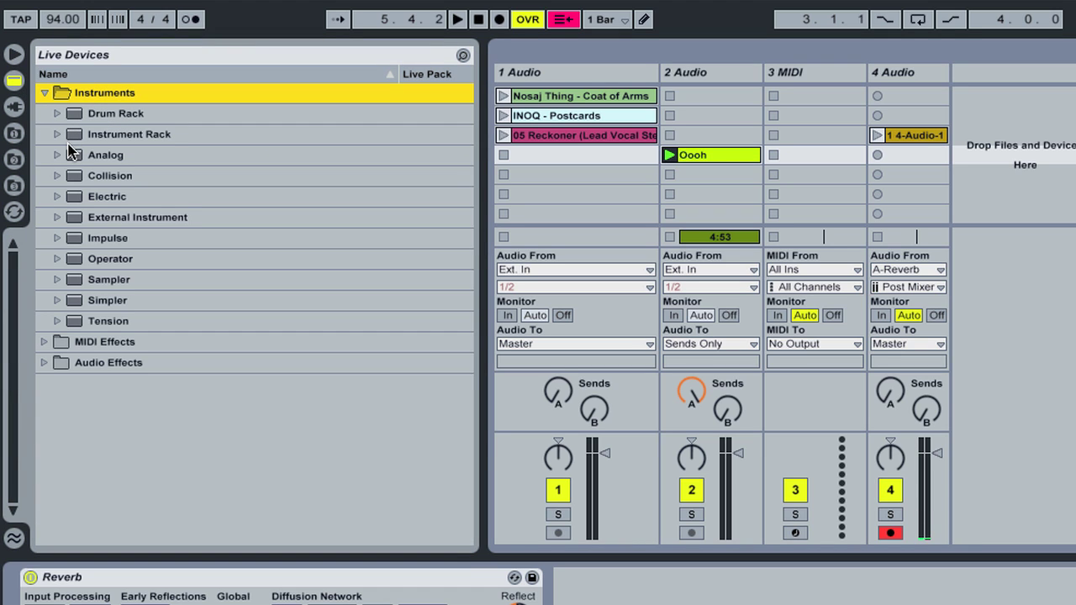
click(74, 242)
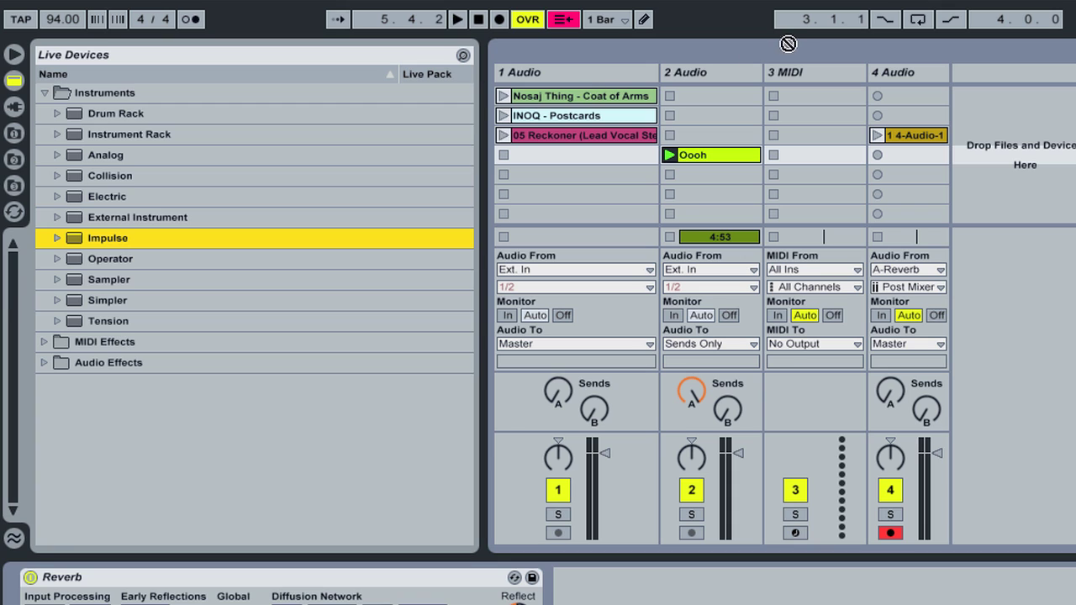
click(797, 74)
drag(798, 78, 798, 78)
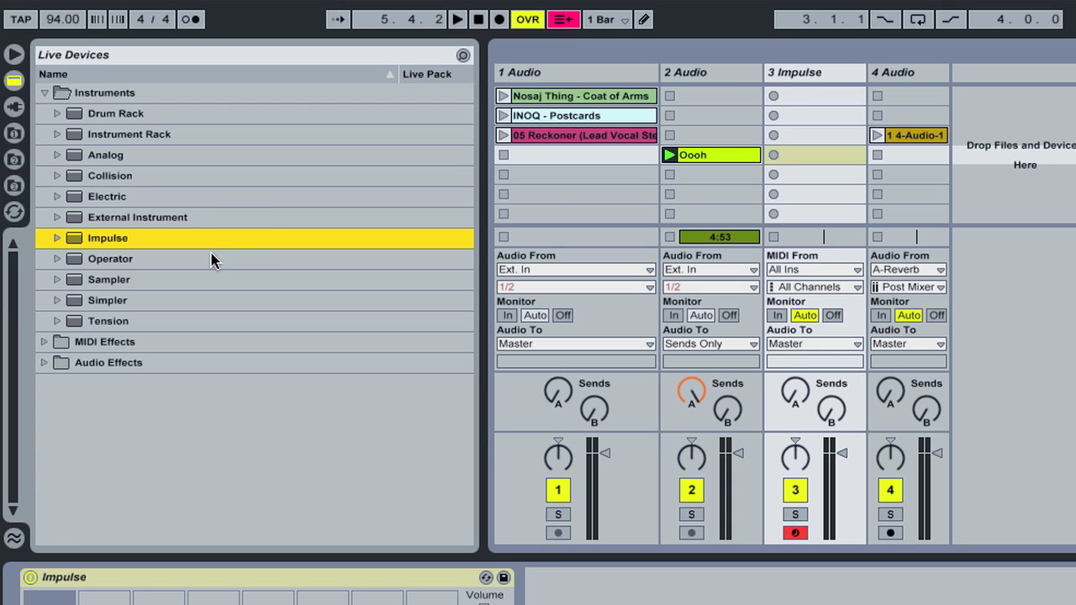
Preview BD0010.WAV from the BD folder of TR808WAV and load it into Impulse's first sample slot
click(14, 159)
click(44, 113)
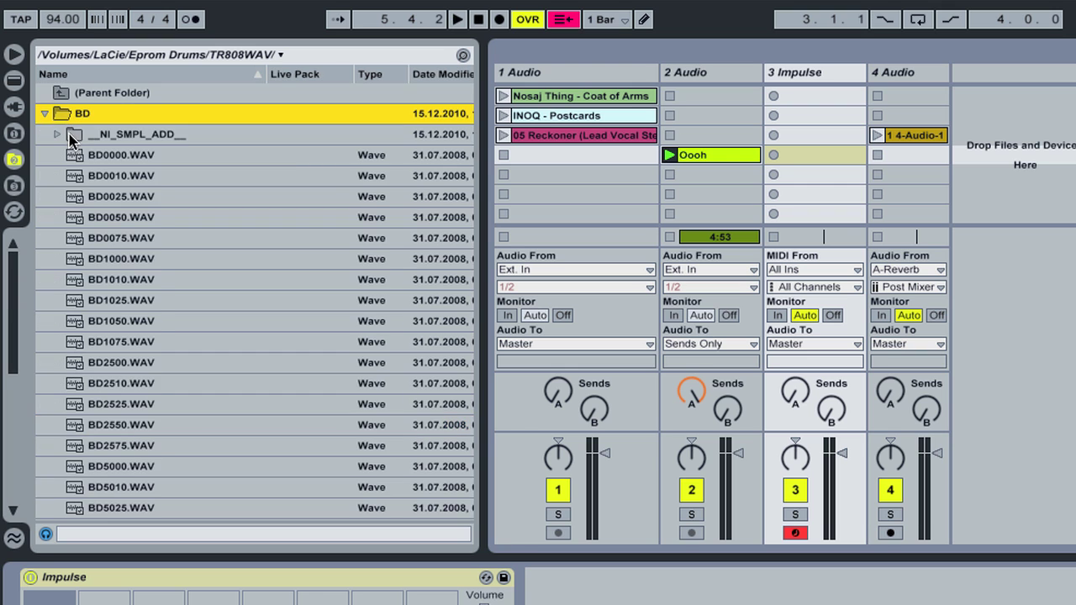
click(98, 174)
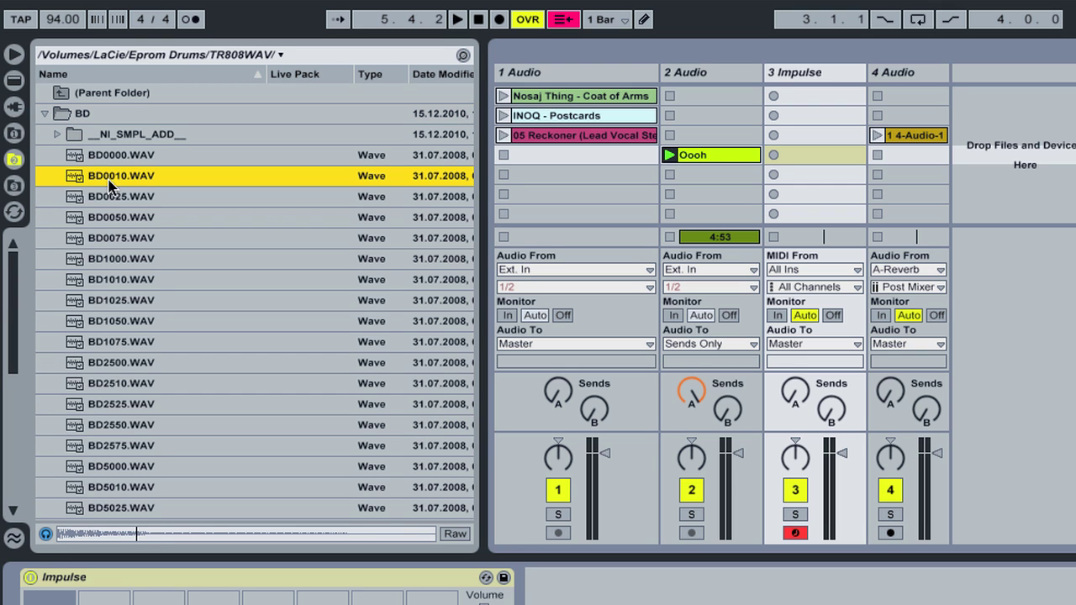
drag(113, 186, 58, 412)
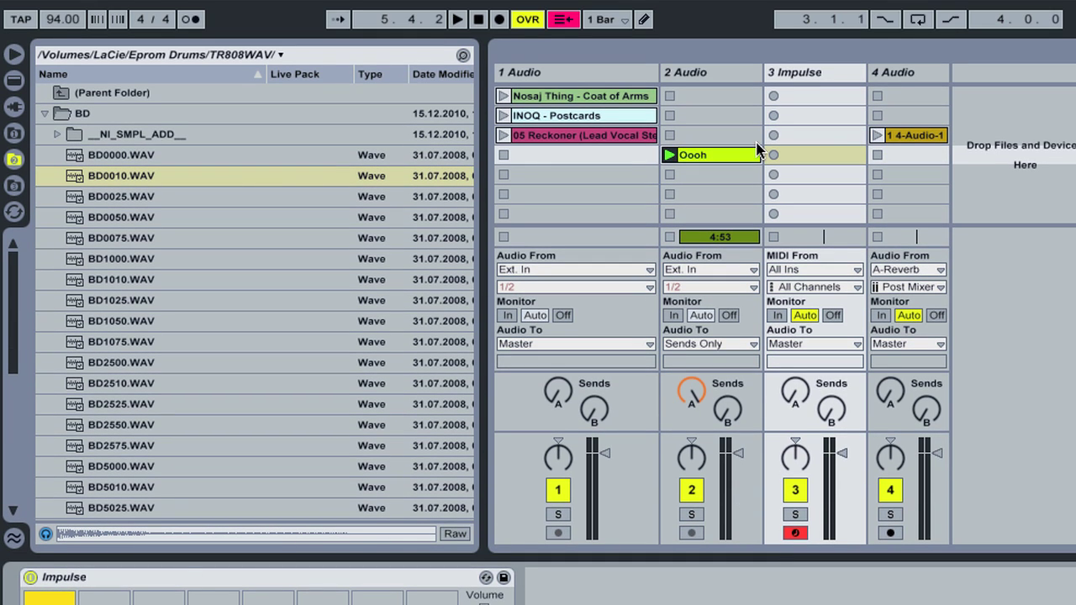
Create an empty MIDI clip in the fourth slot of the Impulse track
double_click(827, 157)
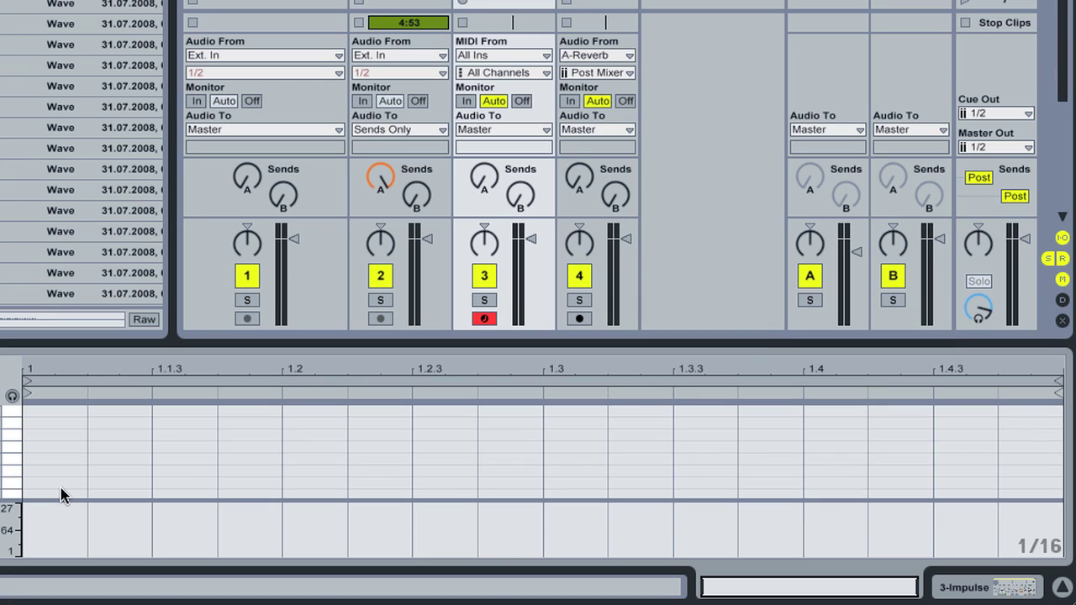
Add four sixteenth-length BD0010 kick notes to the Impulse clip at beats 1, 1.1.4, 1.3 and 1.3.4
double_click(58, 490)
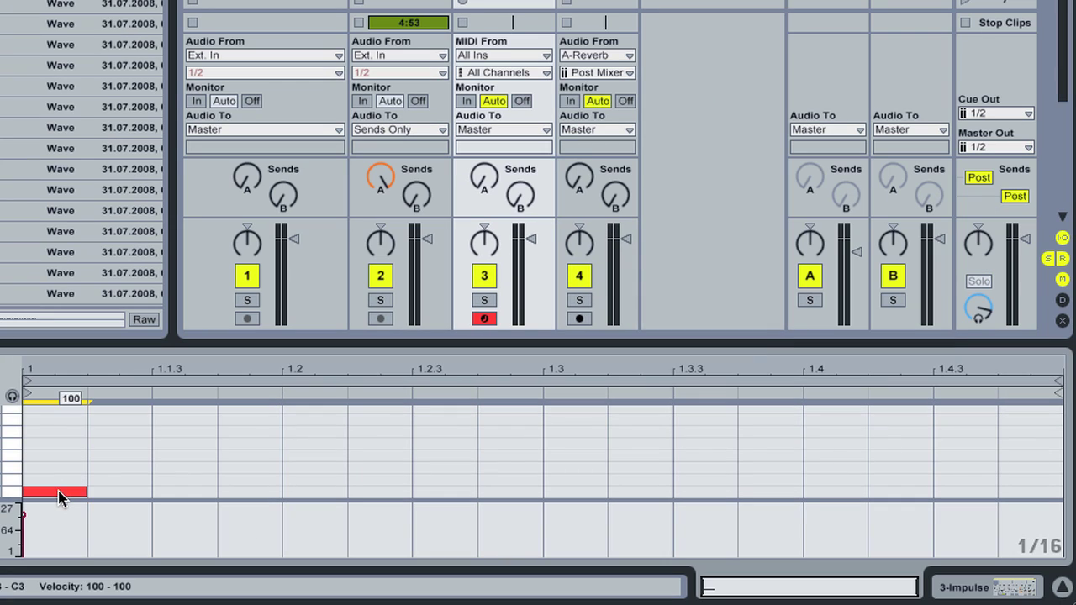
double_click(260, 493)
double_click(589, 493)
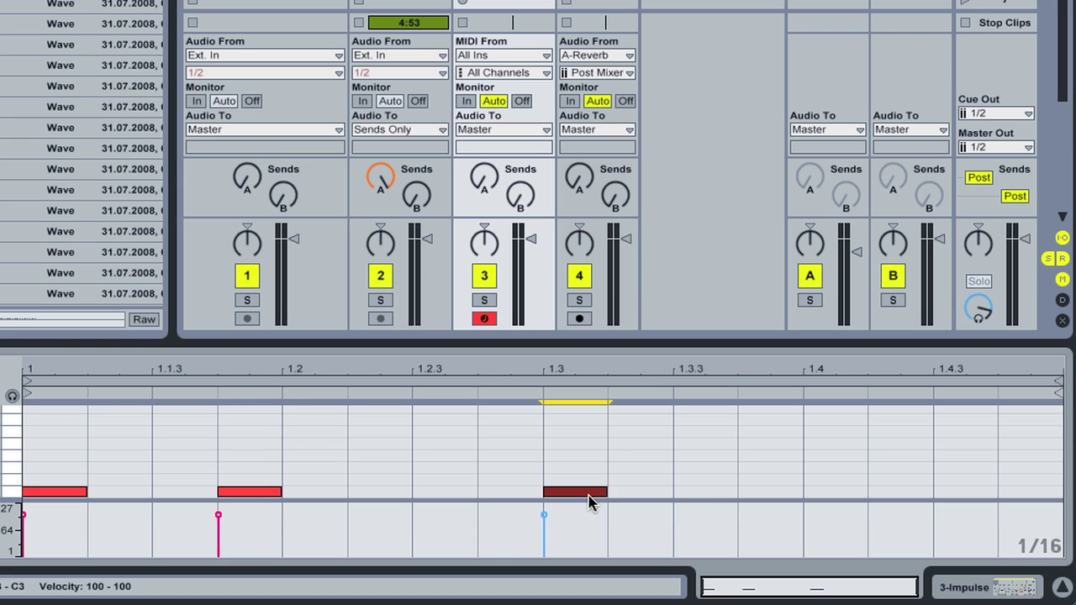
double_click(756, 492)
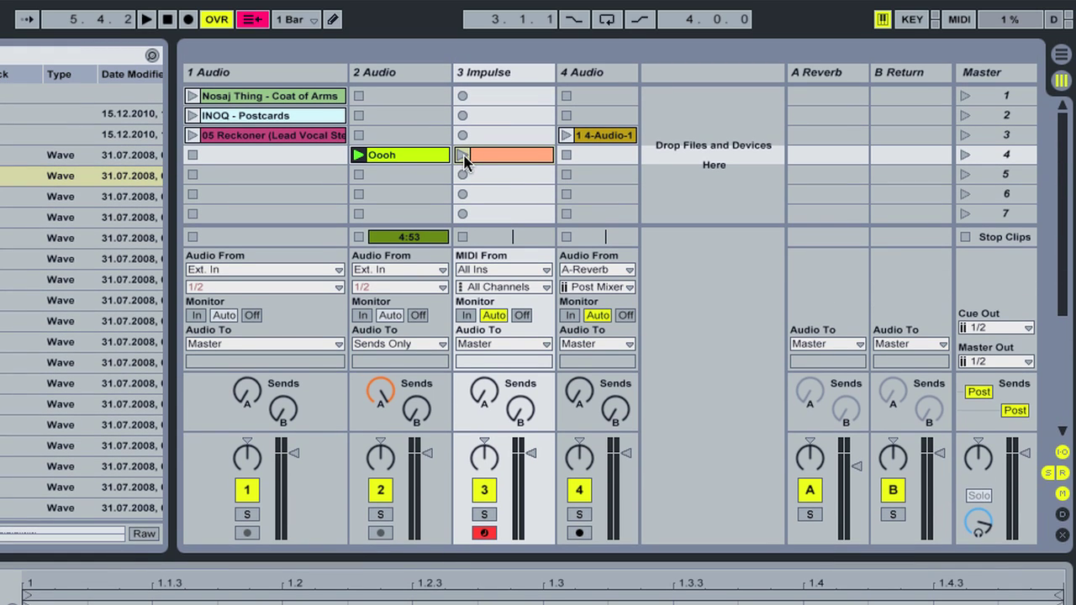
Play the Impulse clip with the Oooh clip, lower track 3's volume to about -2.7 dB, and stop playback
click(462, 155)
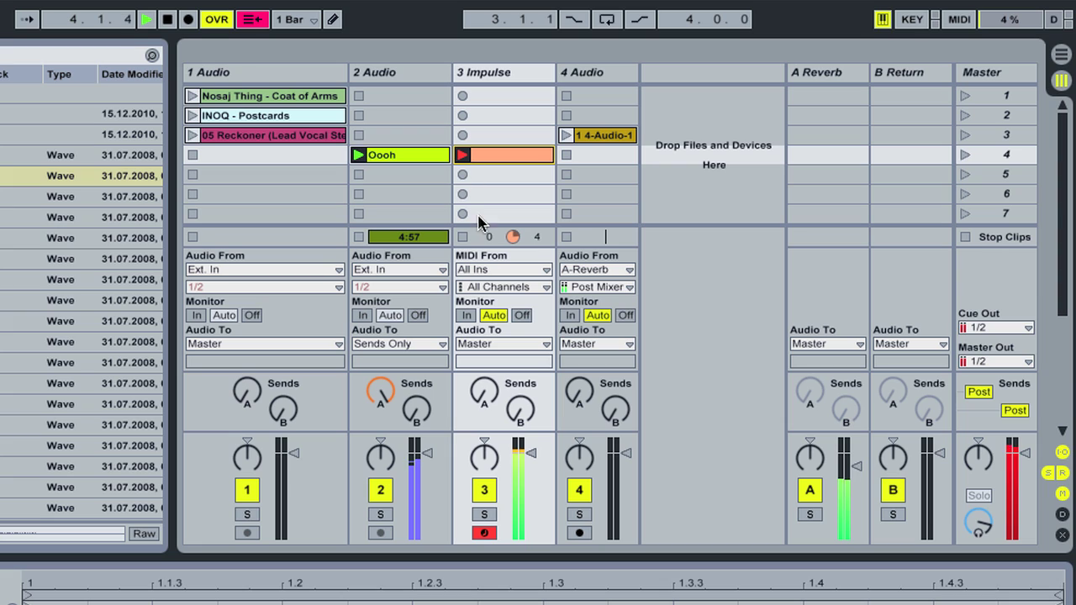
drag(531, 454, 531, 460)
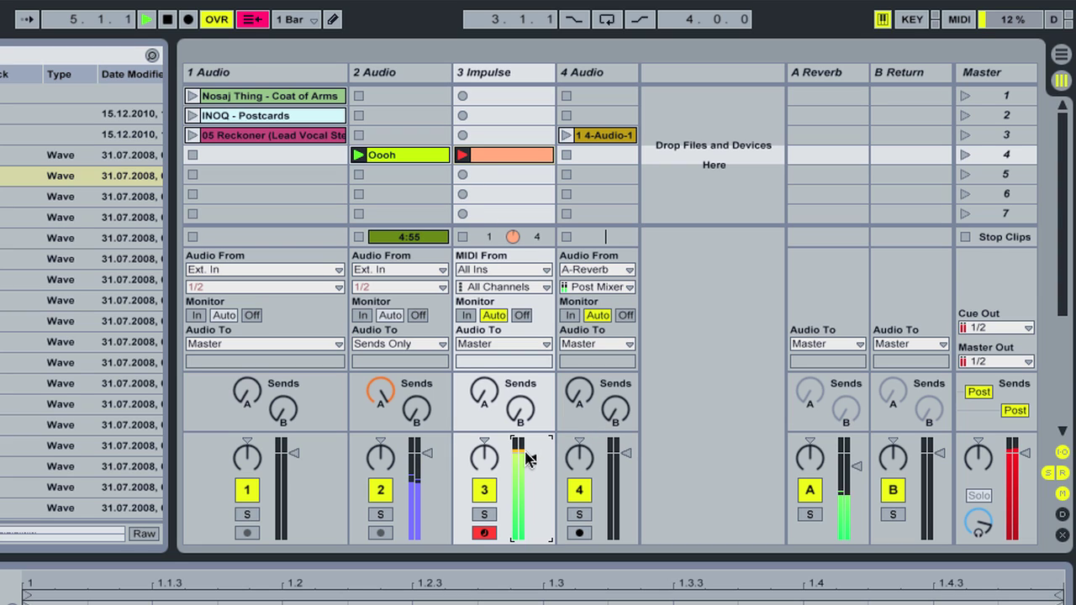
key(space)
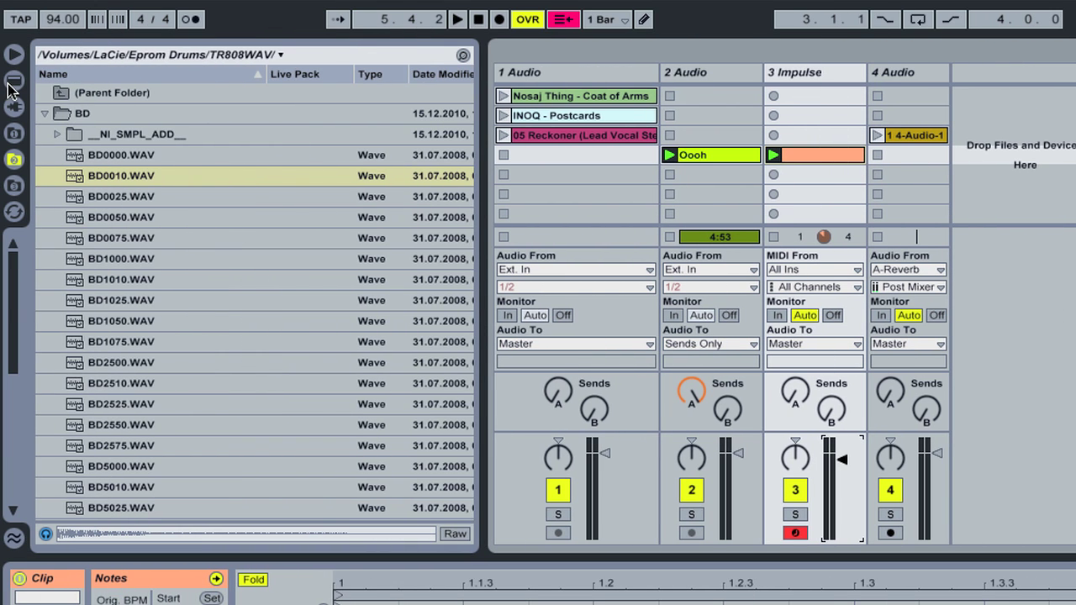
Load the Compressor audio effect onto the A Reverb return track
click(13, 80)
click(43, 92)
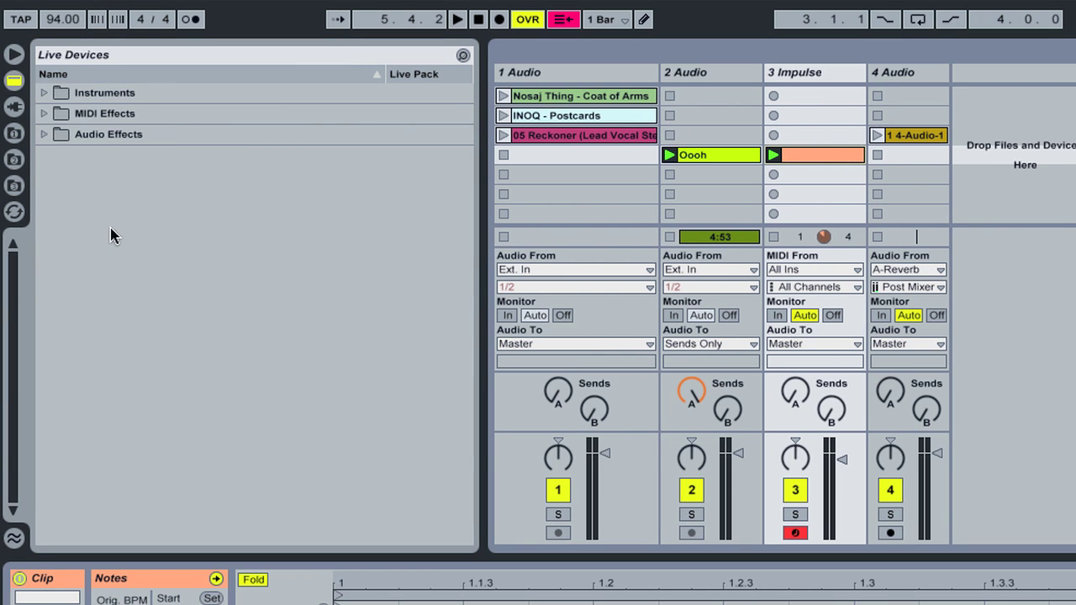
click(43, 135)
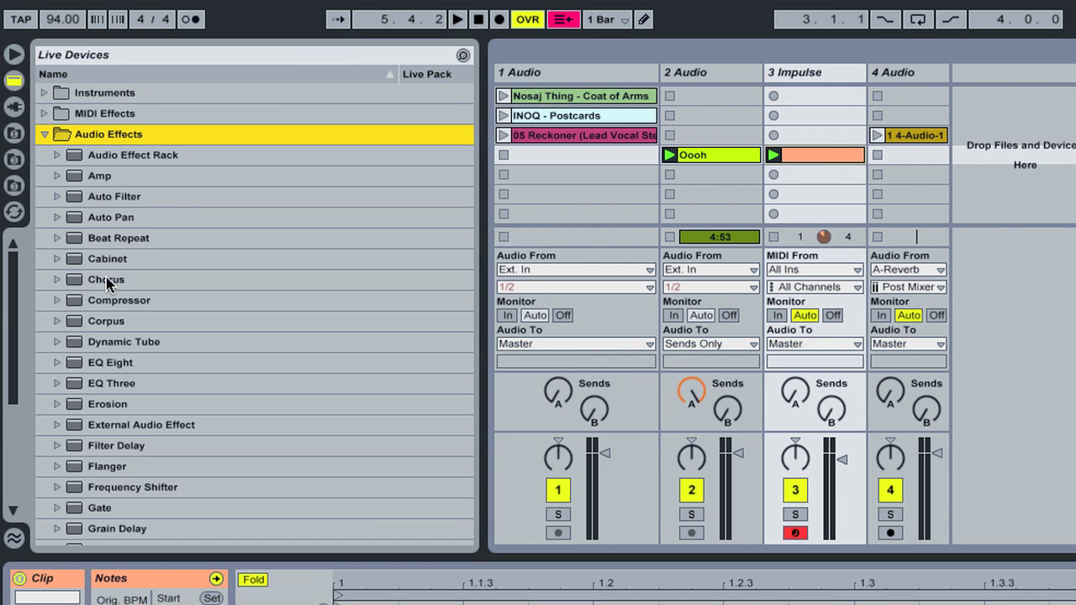
click(107, 300)
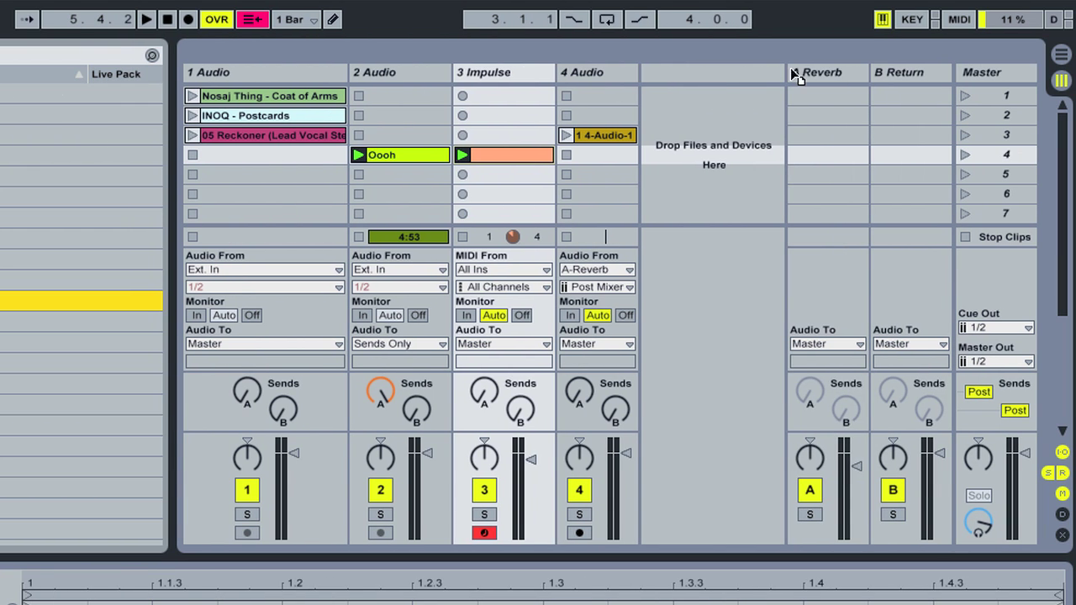
drag(792, 70, 823, 70)
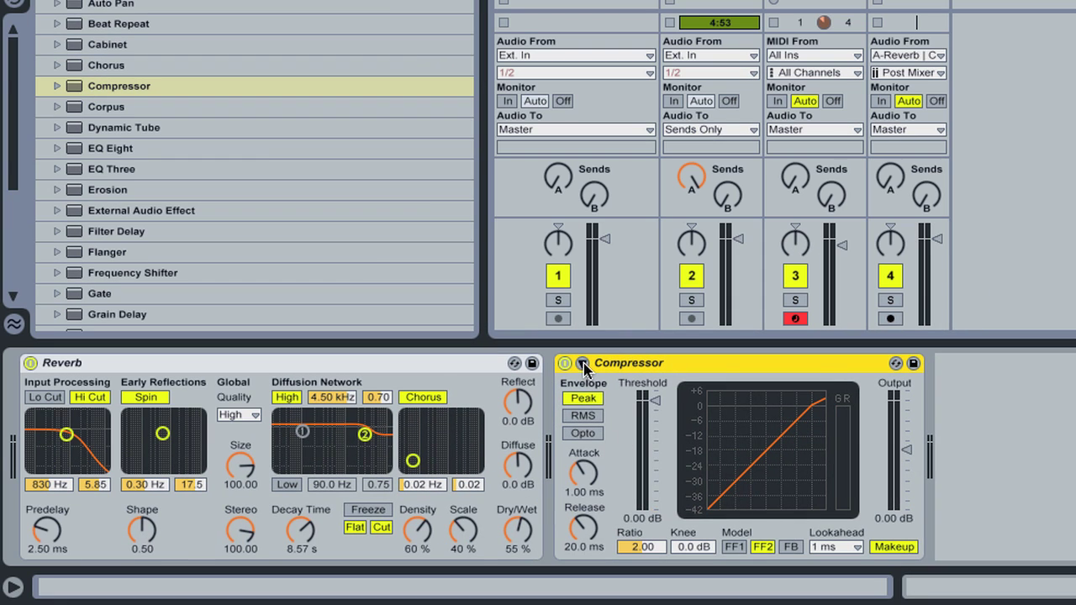
Enable the Compressor's sidechain and set its audio source to 3-Impulse
click(583, 364)
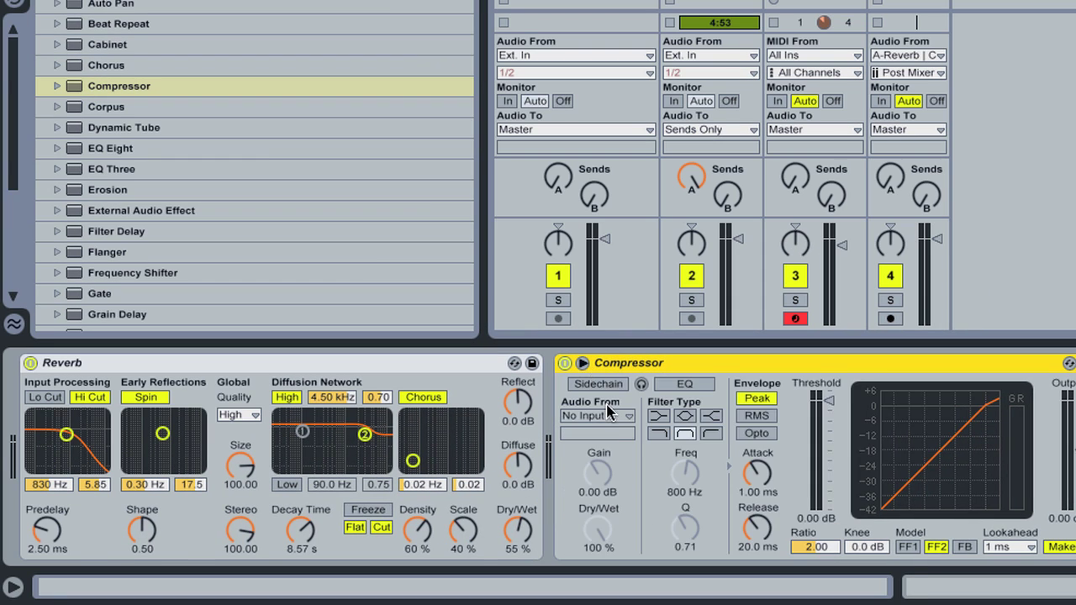
click(595, 385)
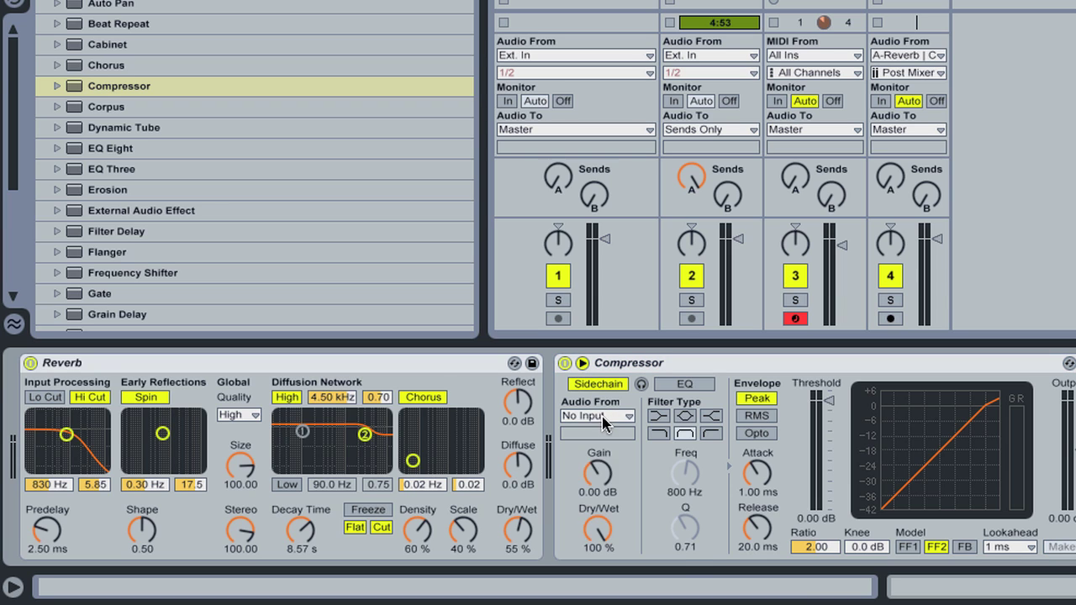
click(605, 417)
click(610, 464)
Set the Compressor's knee to 18 dB and its threshold to -51.5 dB while listening to the ducking
drag(837, 403, 835, 480)
drag(877, 548, 877, 454)
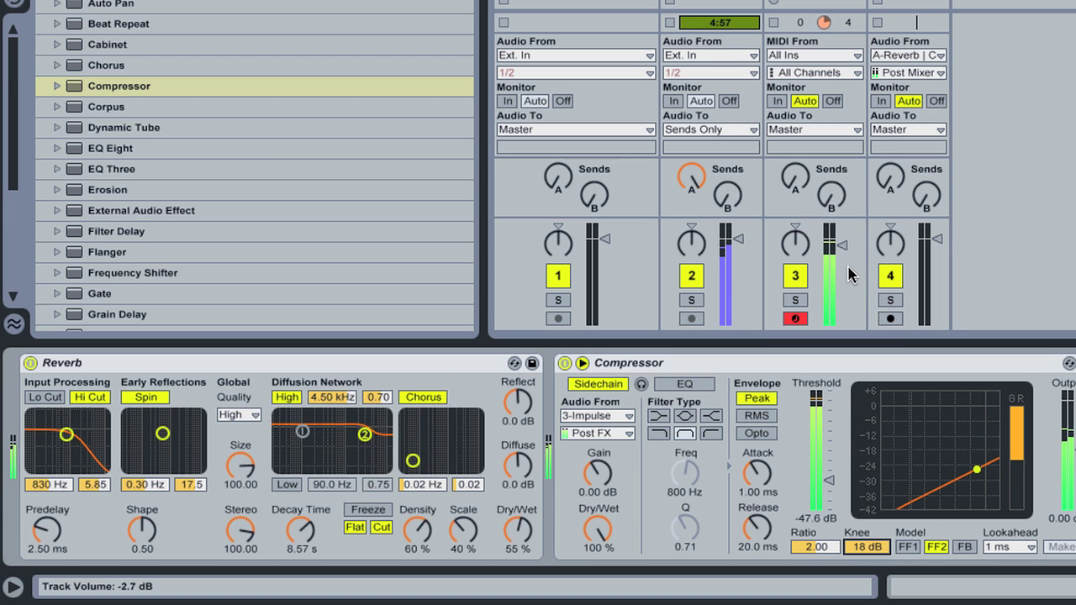
drag(817, 487, 834, 468)
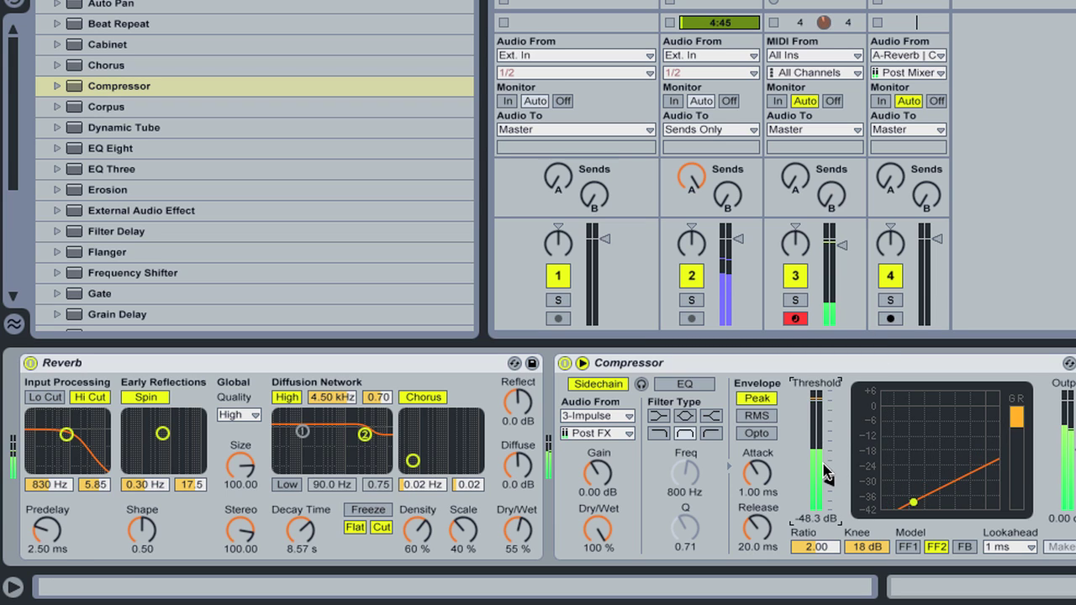
drag(826, 469, 830, 490)
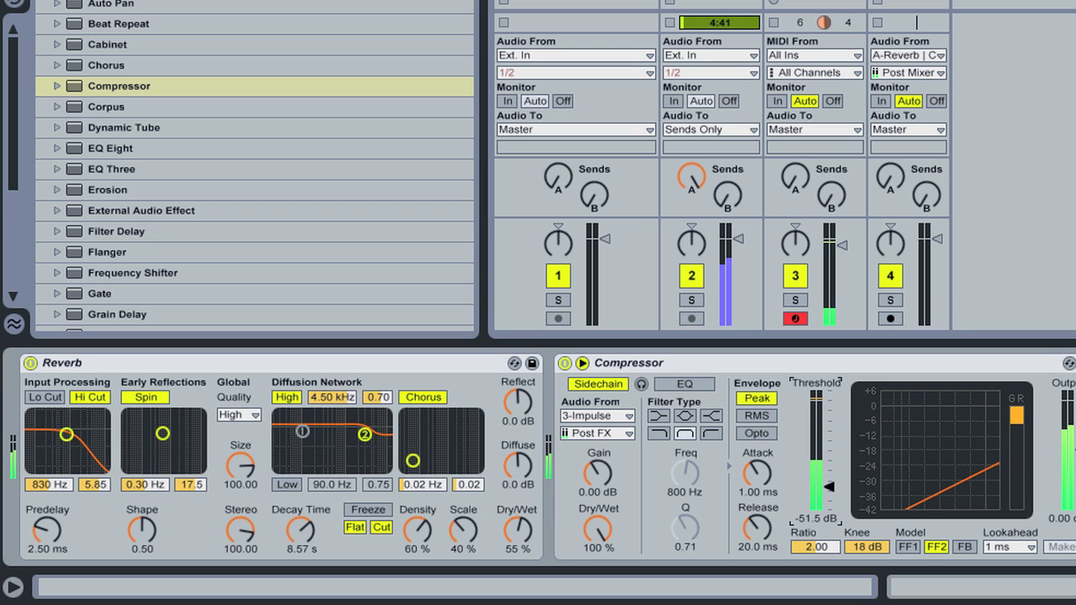
Delete the kick notes at 1.1.4 and 1.3.4 from the Impulse clip
key(shift+Tab)
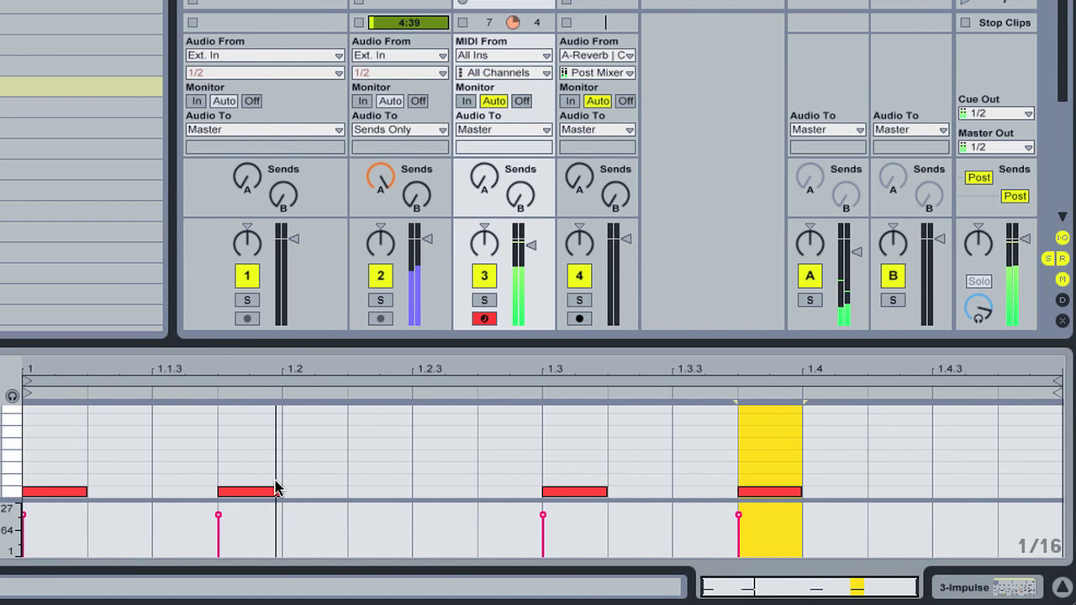
double_click(568, 495)
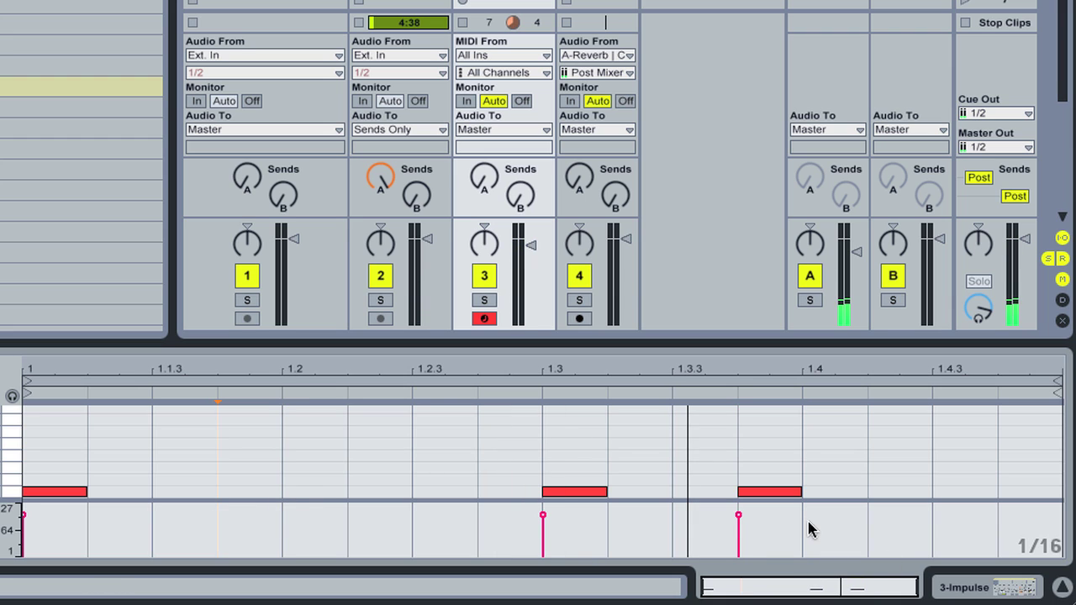
double_click(785, 495)
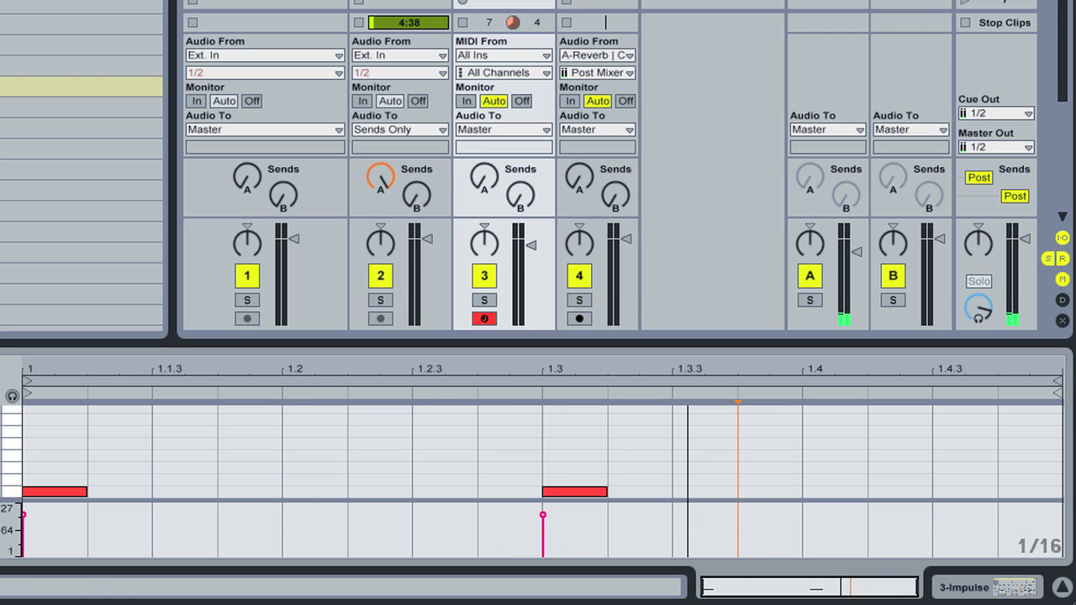
Play the sidechained reverb with the Impulse track switched off, and switch the track back on
key(space)
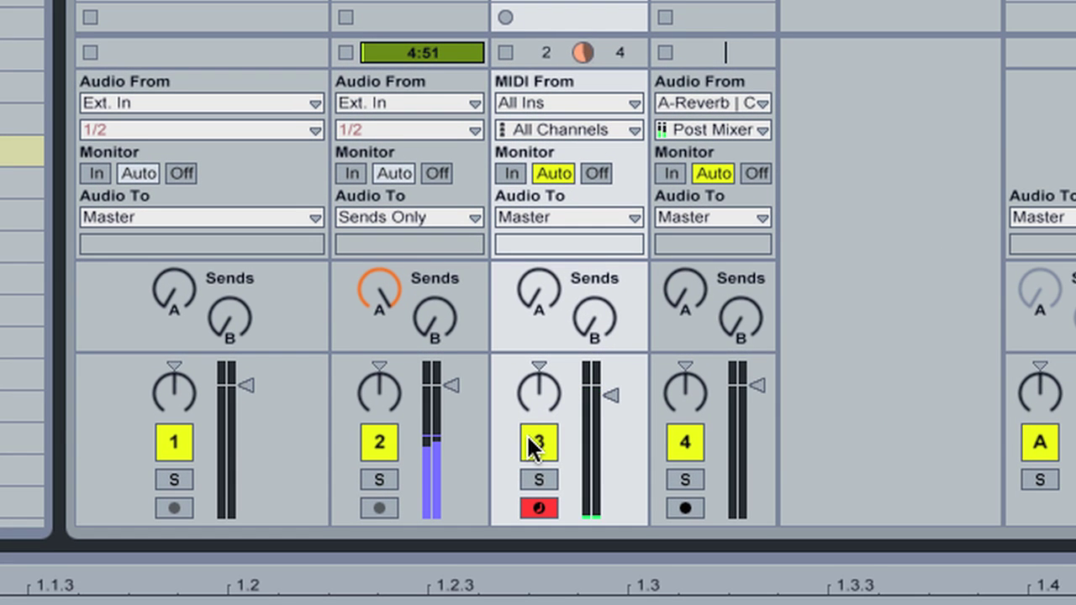
click(480, 277)
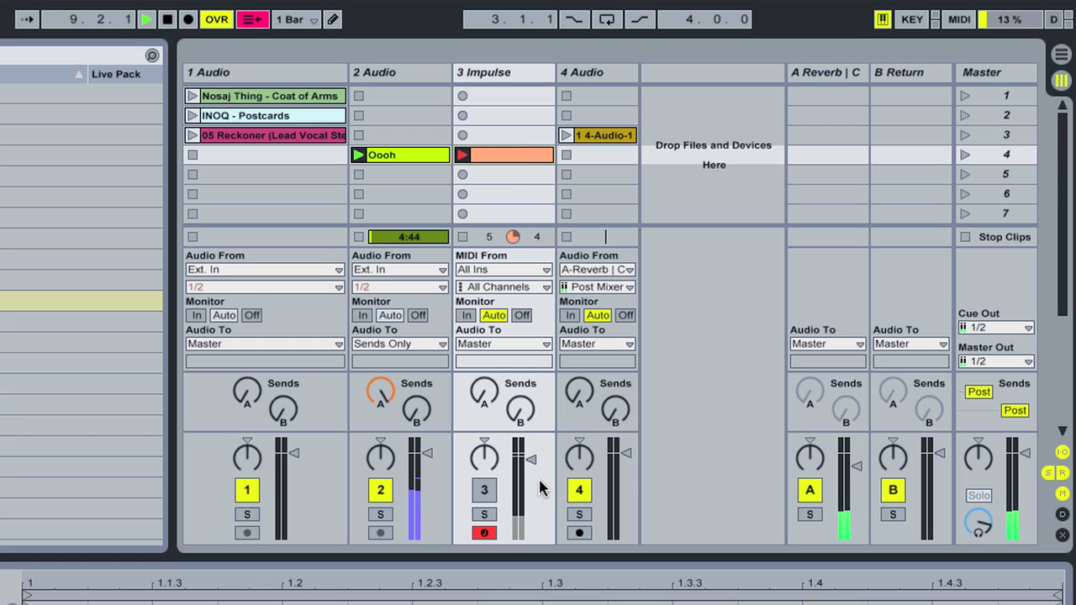
click(490, 491)
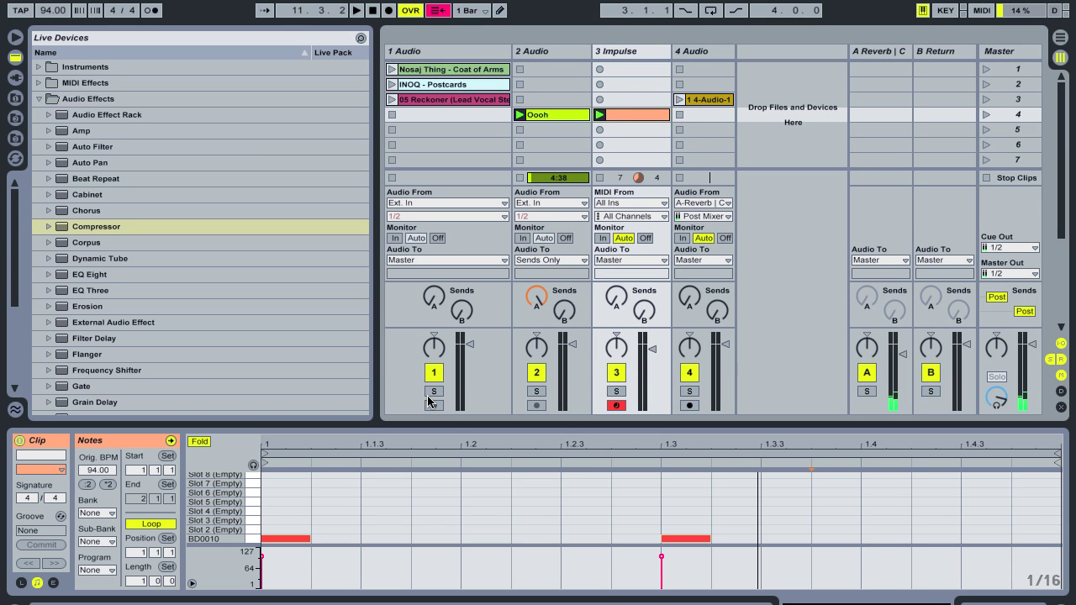
Solo track 1 and play the INOQ - Postcards reference clip, then unsolo the track and stop the clip
click(434, 392)
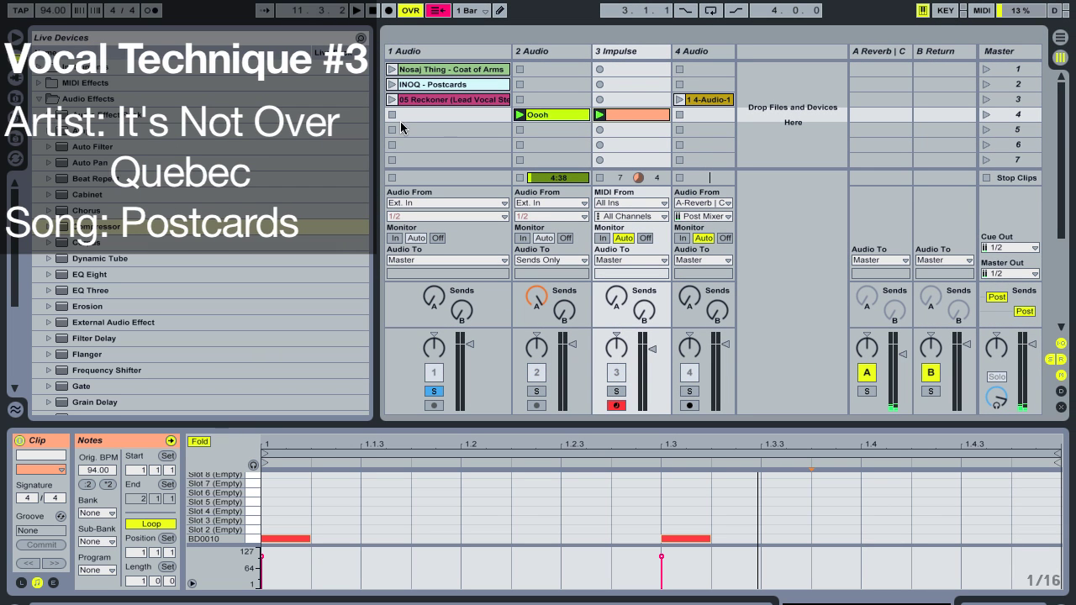
click(392, 85)
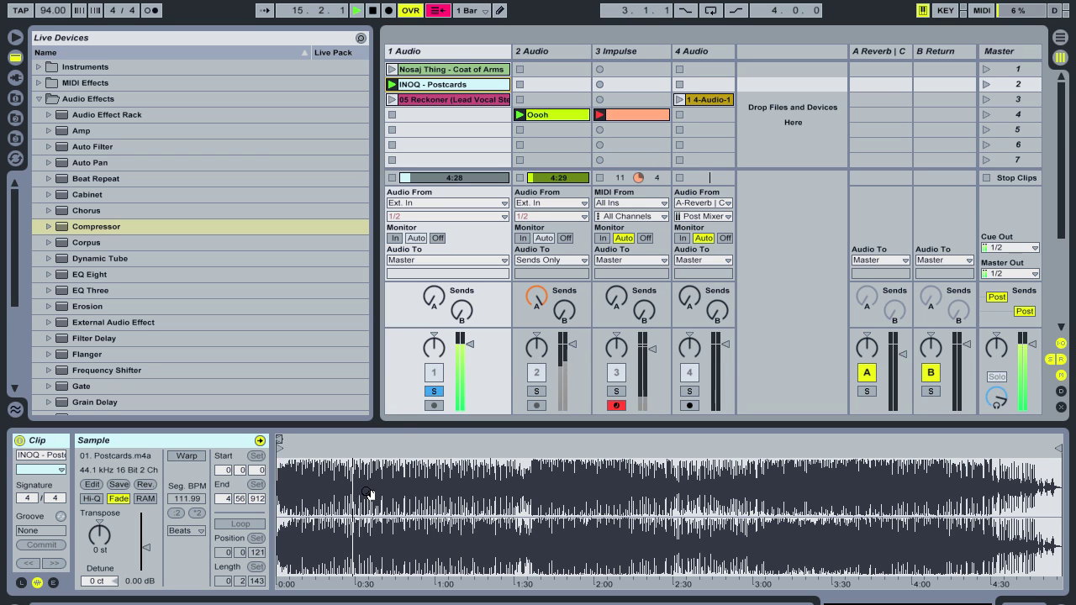
click(433, 391)
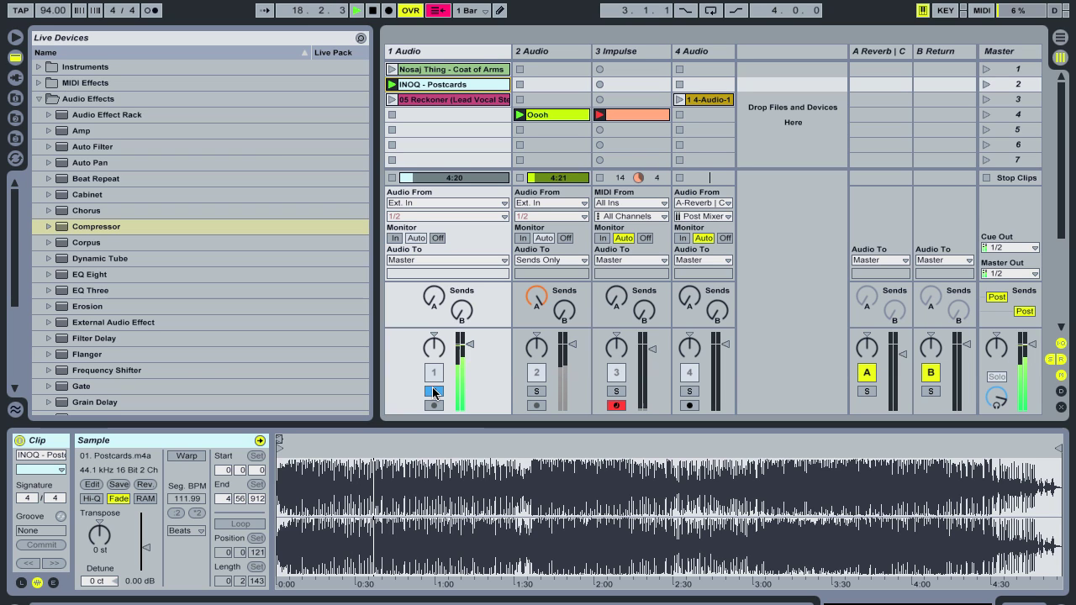
click(391, 177)
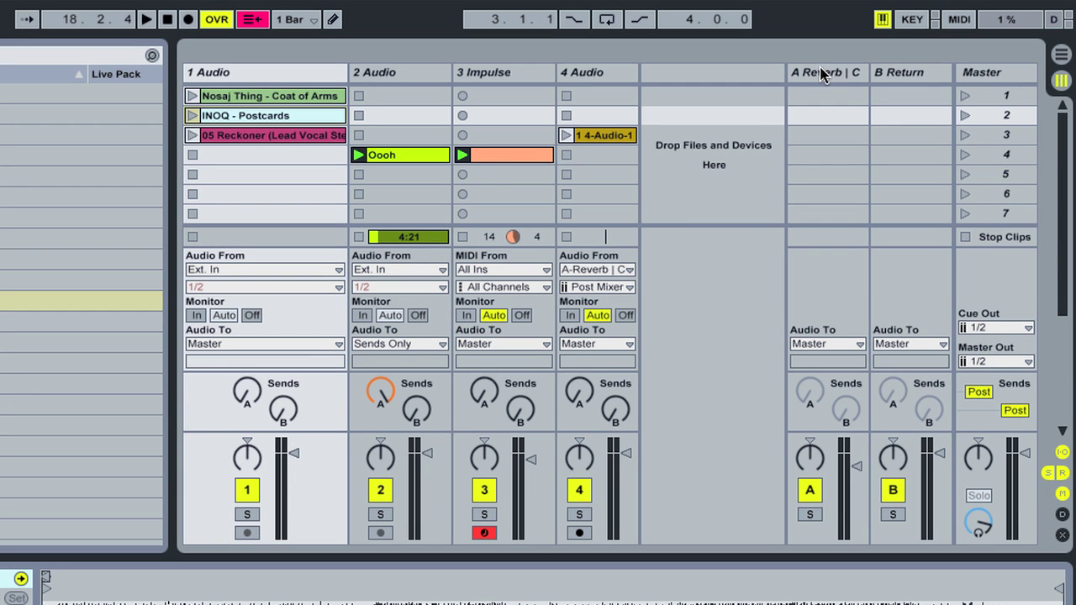
Stop the Impulse clip and replace the Compressor on return track A with a Gate
click(463, 237)
click(828, 76)
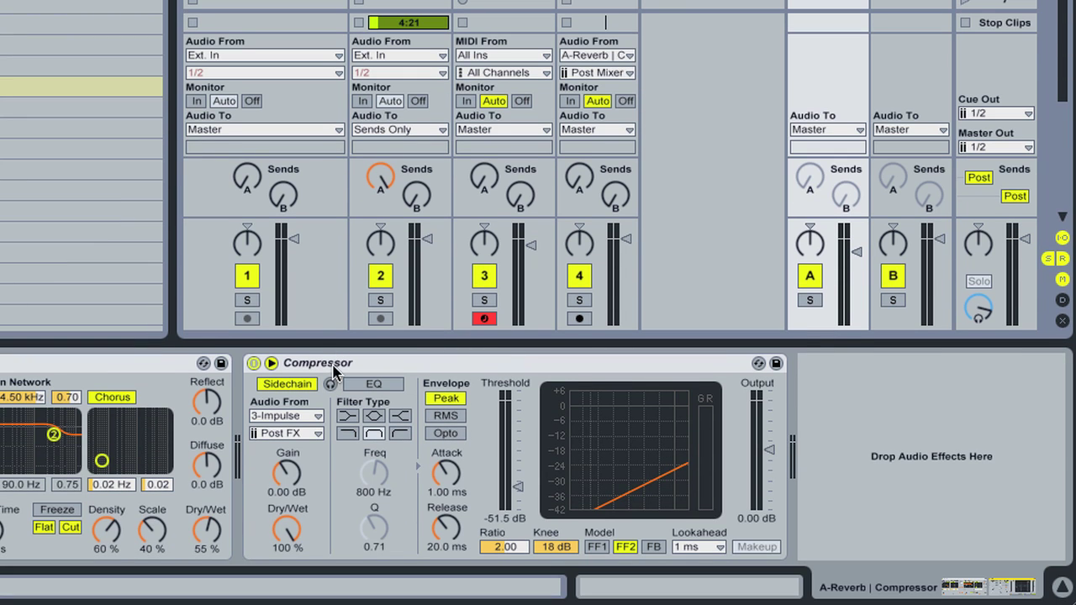
click(334, 370)
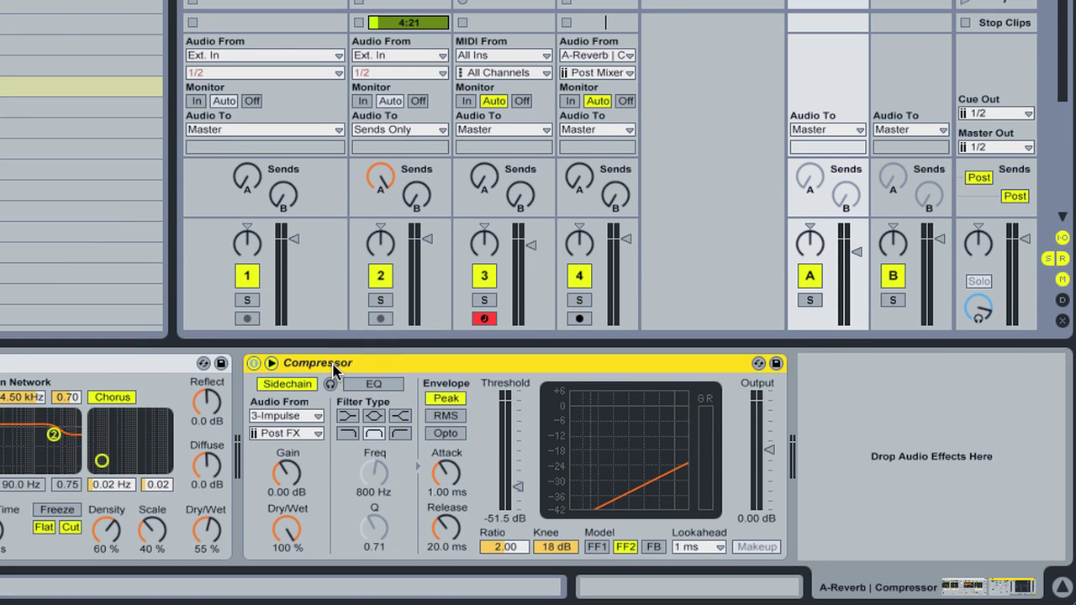
key(Delete)
drag(71, 515, 623, 604)
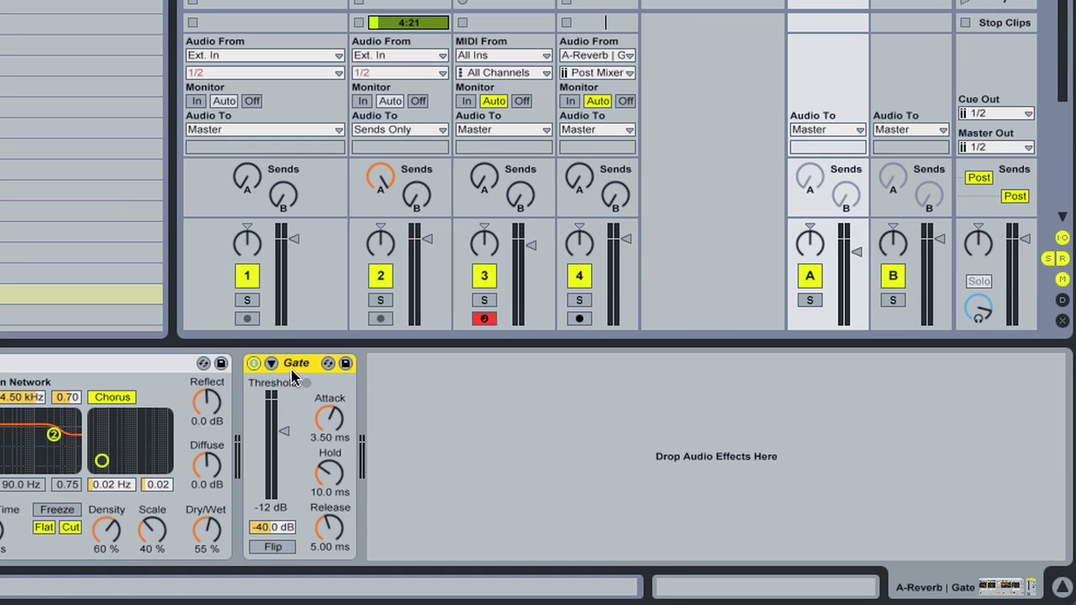
Set the Gate's sidechain source to 3-Impulse and its floor level to -inf dB
click(270, 362)
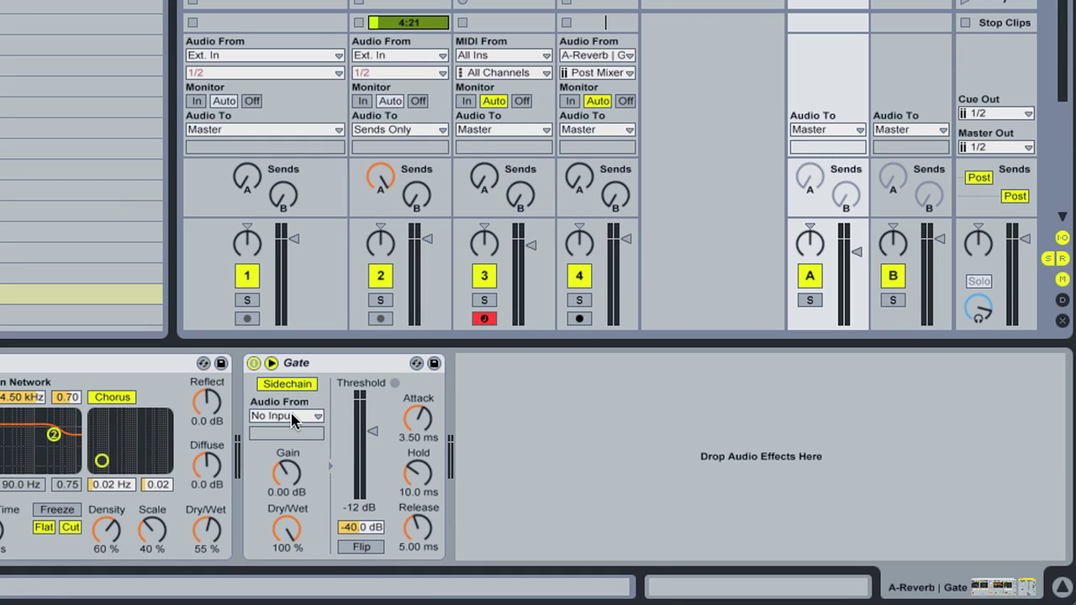
click(292, 417)
click(290, 464)
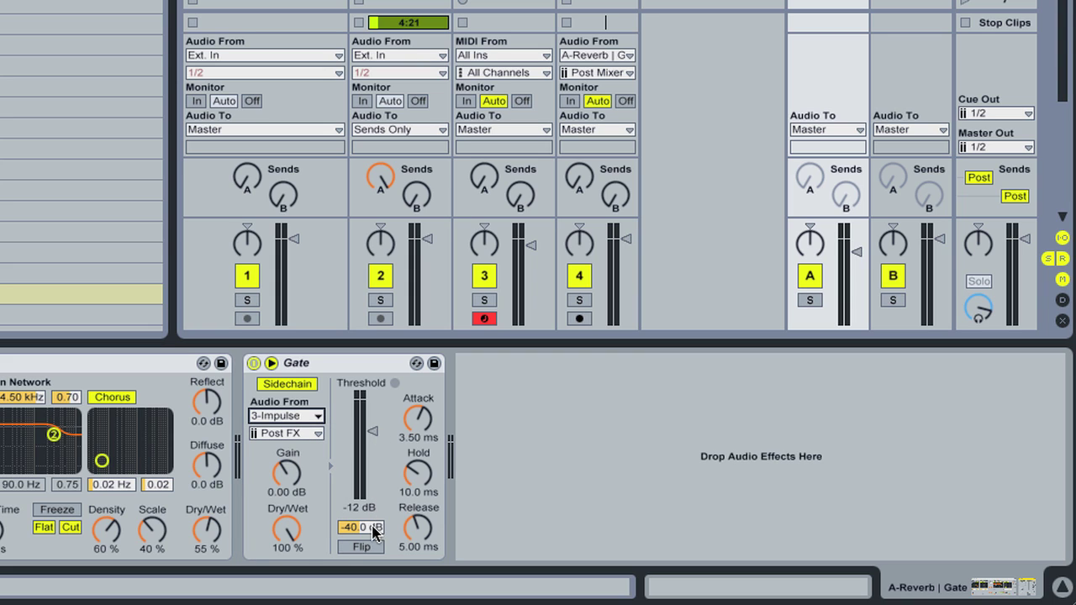
drag(365, 534, 366, 534)
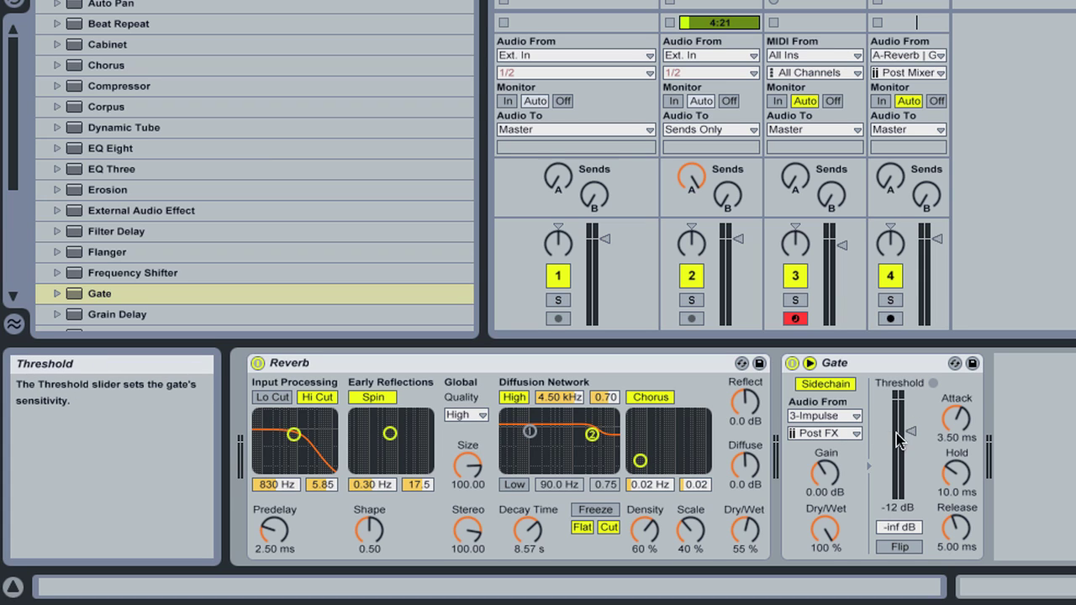
click(906, 530)
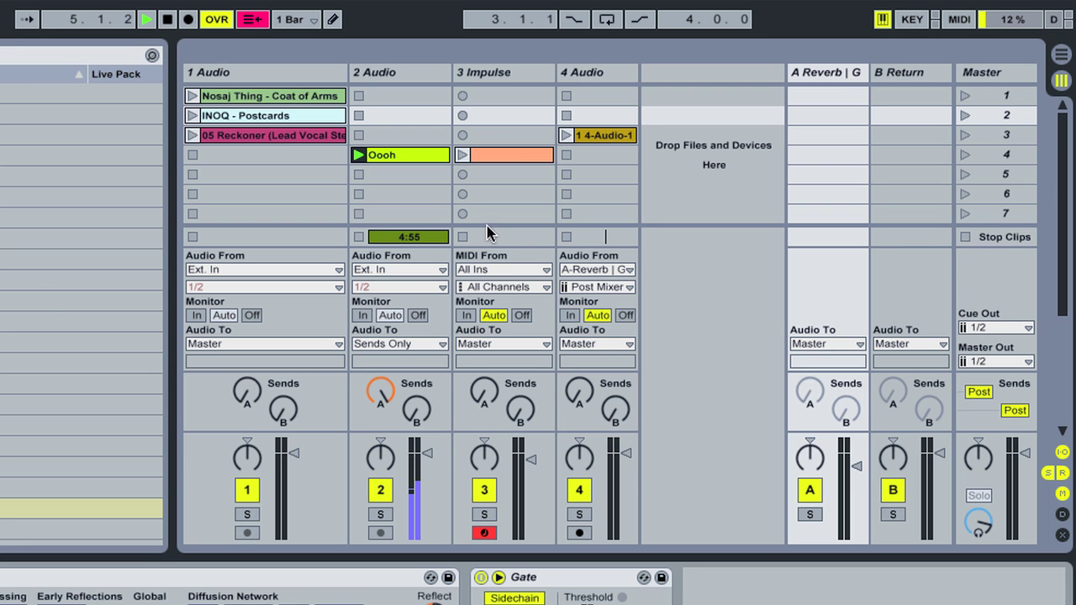
Select the Impulse track and play the Oooh clip to audition the gated reverb with live kick hits
click(508, 74)
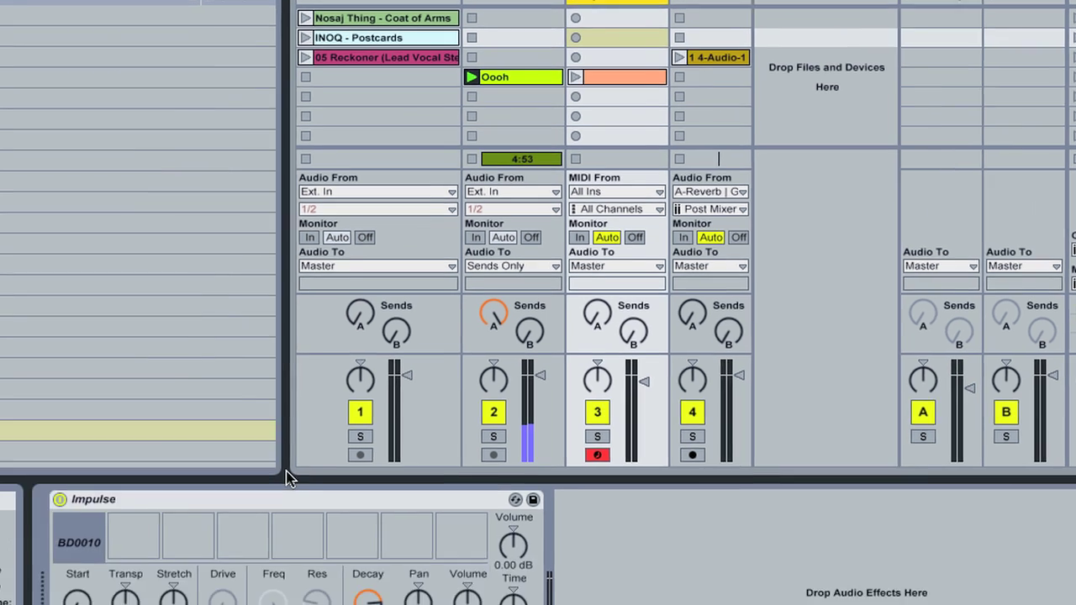
key(z)
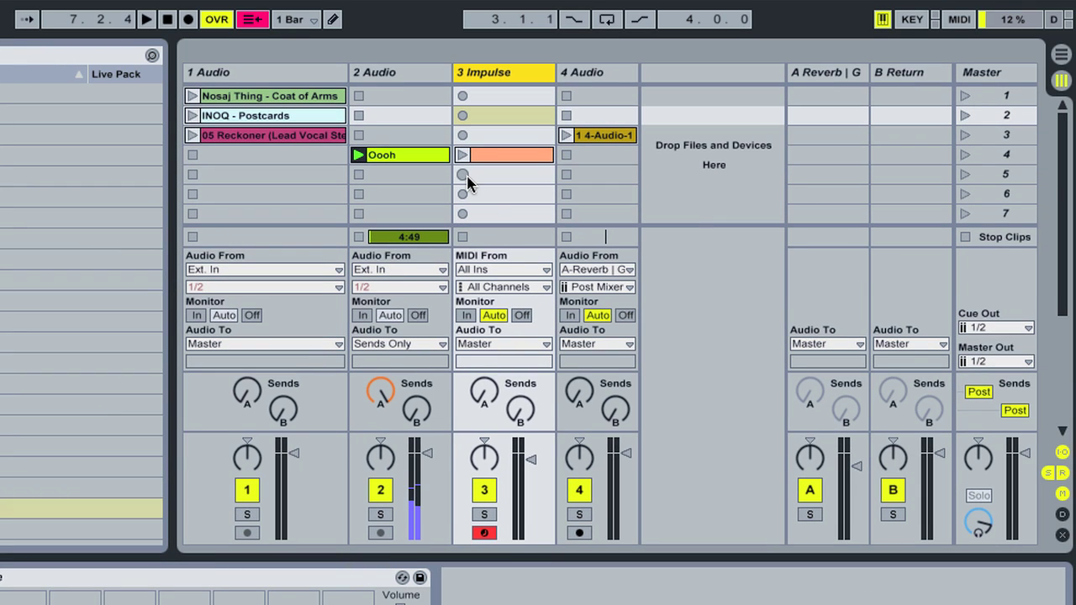
key(space)
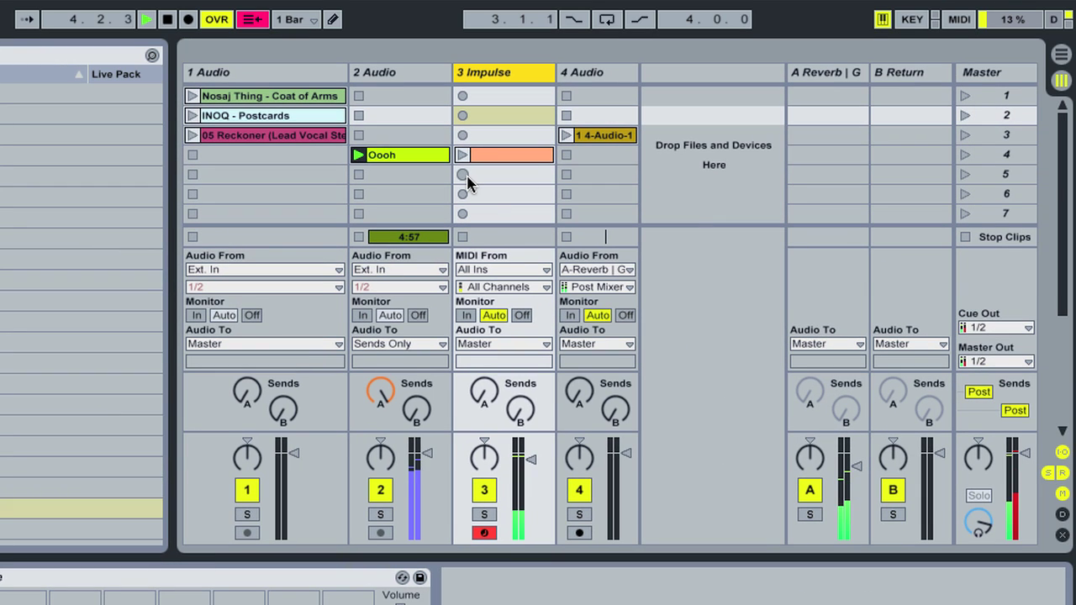
Mute the Impulse track, then bypass and re-enable the Gate on return track A to compare the ungated and gated reverb
click(485, 490)
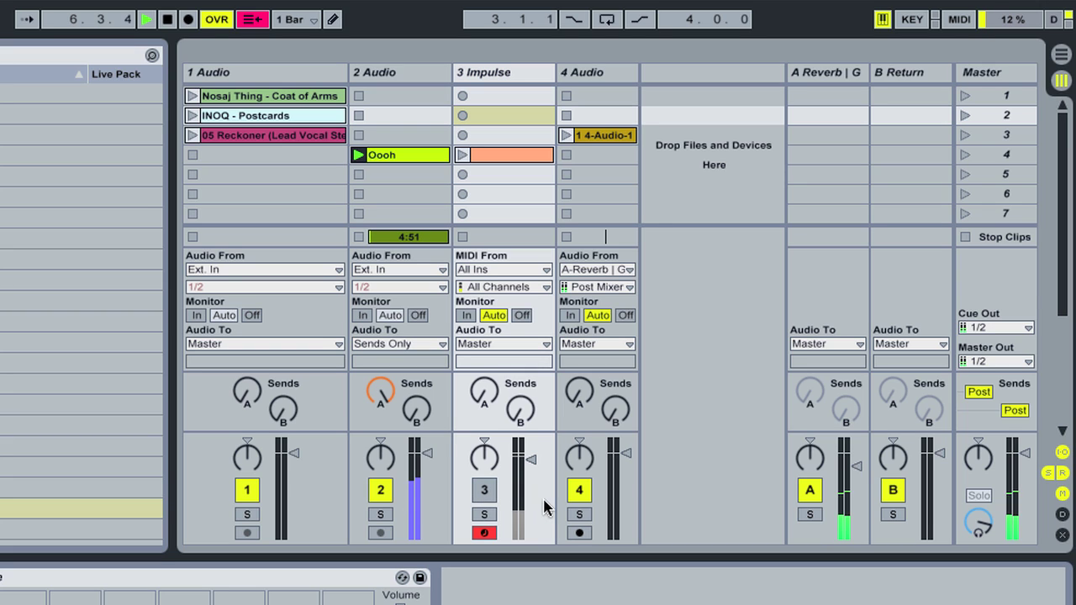
click(822, 74)
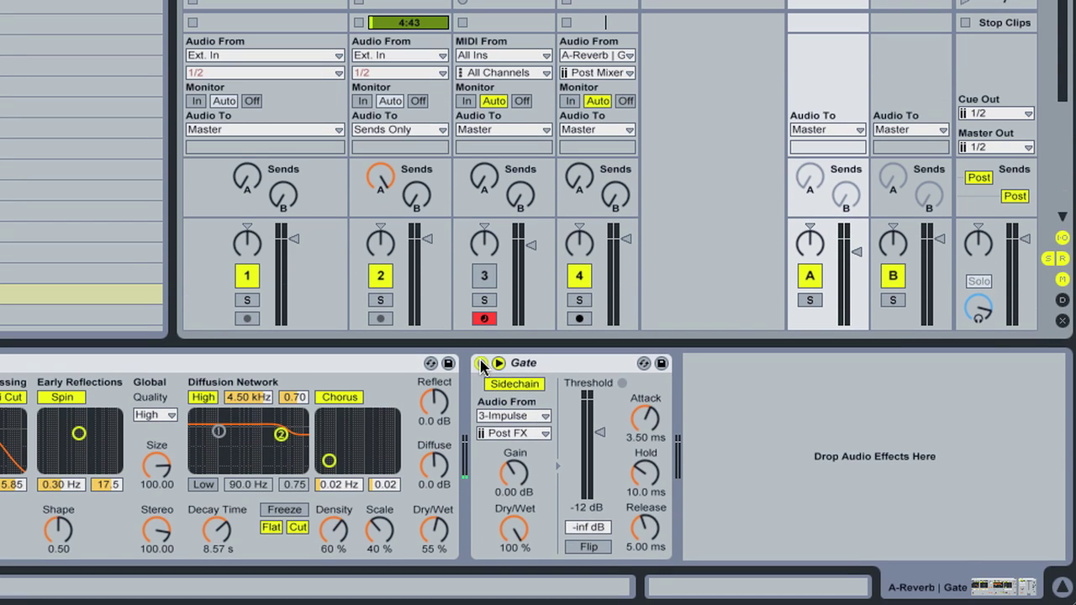
click(480, 577)
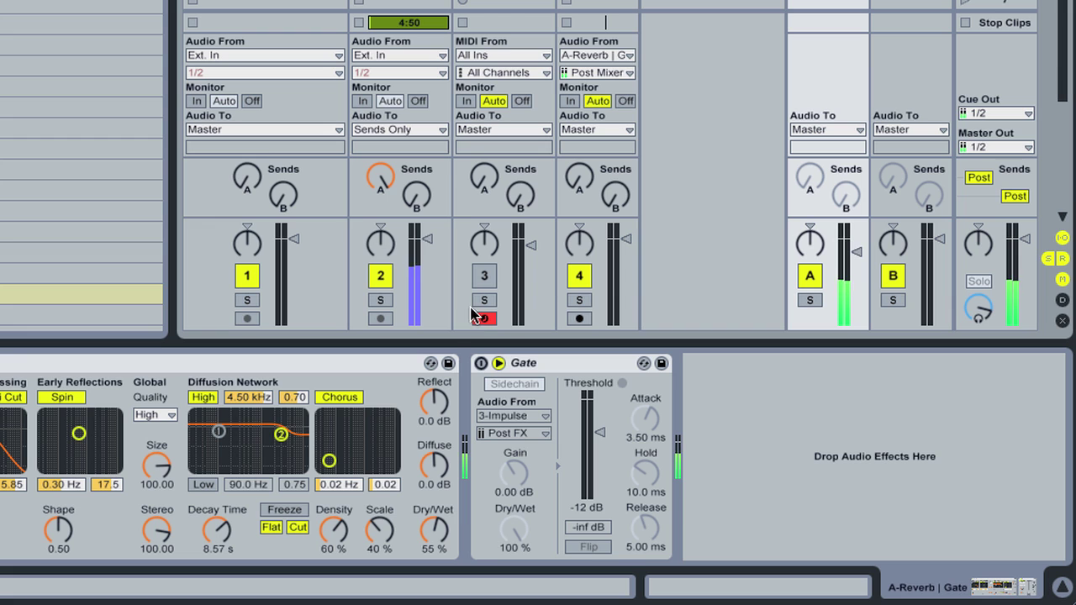
click(479, 366)
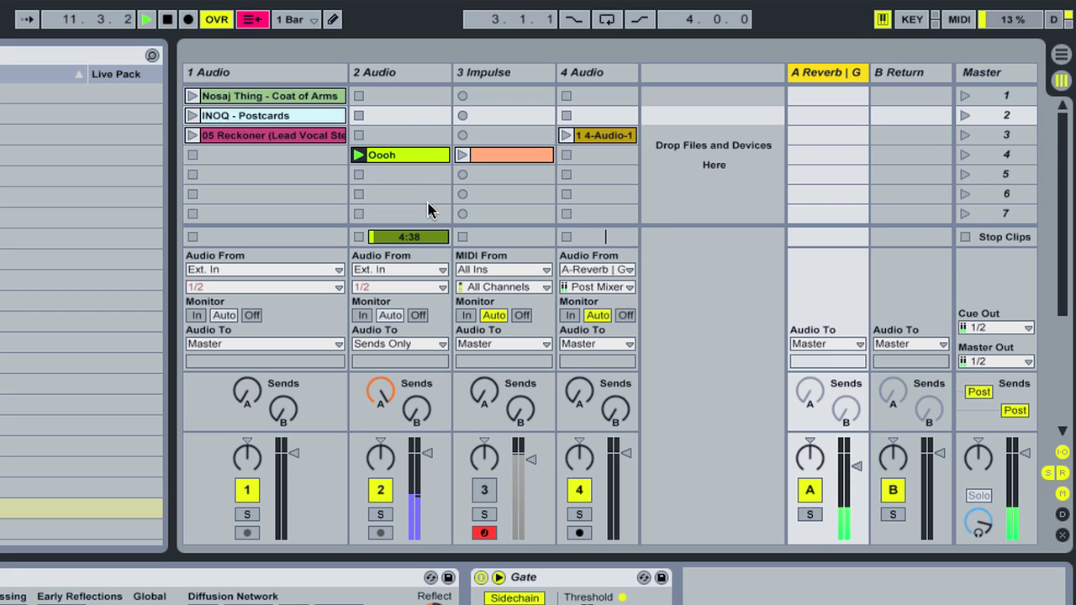
Add two BD0010 kick notes to the Impulse clip, one at 1.1.4 and one at 1.3.4
click(499, 156)
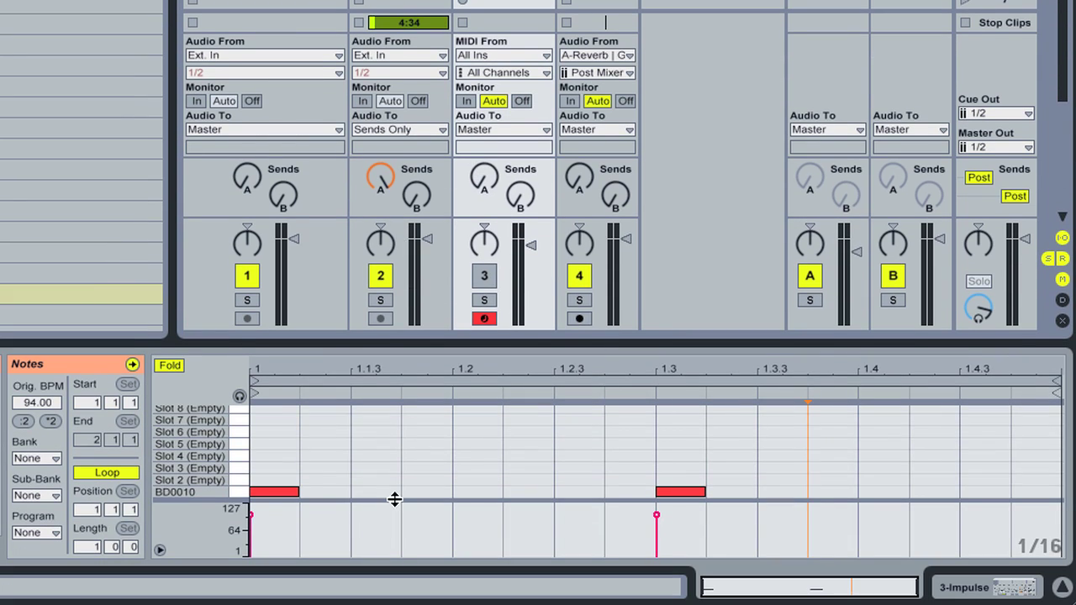
double_click(470, 492)
drag(469, 496, 419, 496)
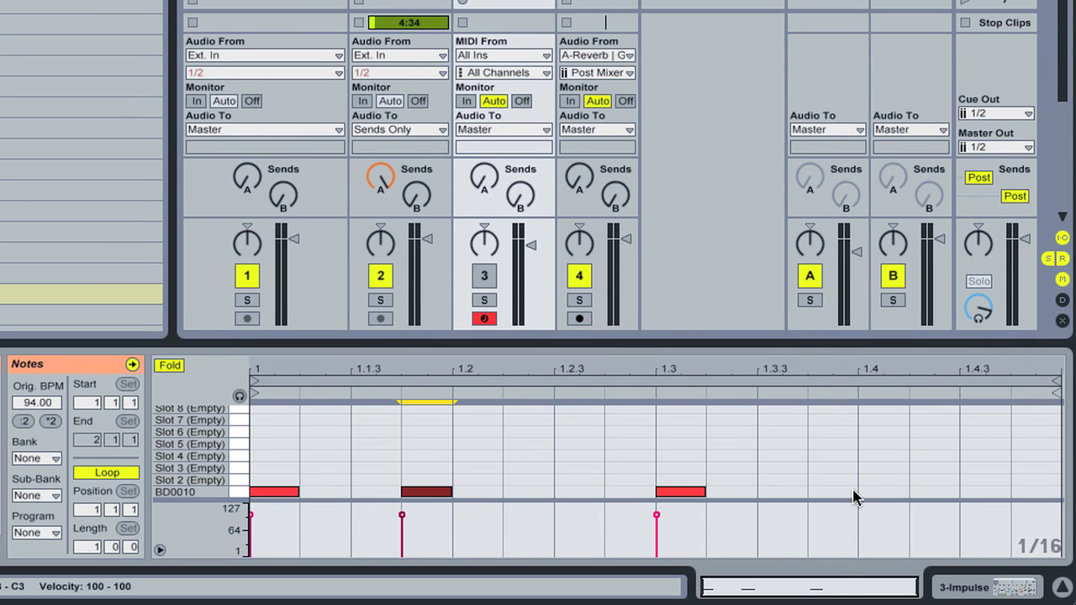
double_click(854, 498)
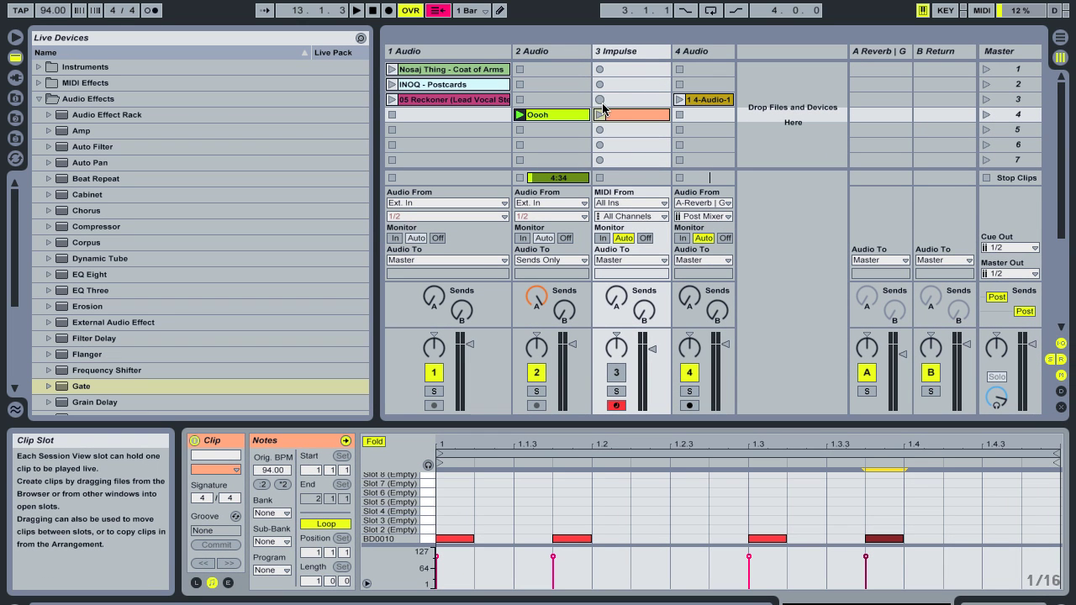
Play the Impulse clip with the Oooh clip to audition the kick-gated reverb, then stop playback and all clips
click(602, 115)
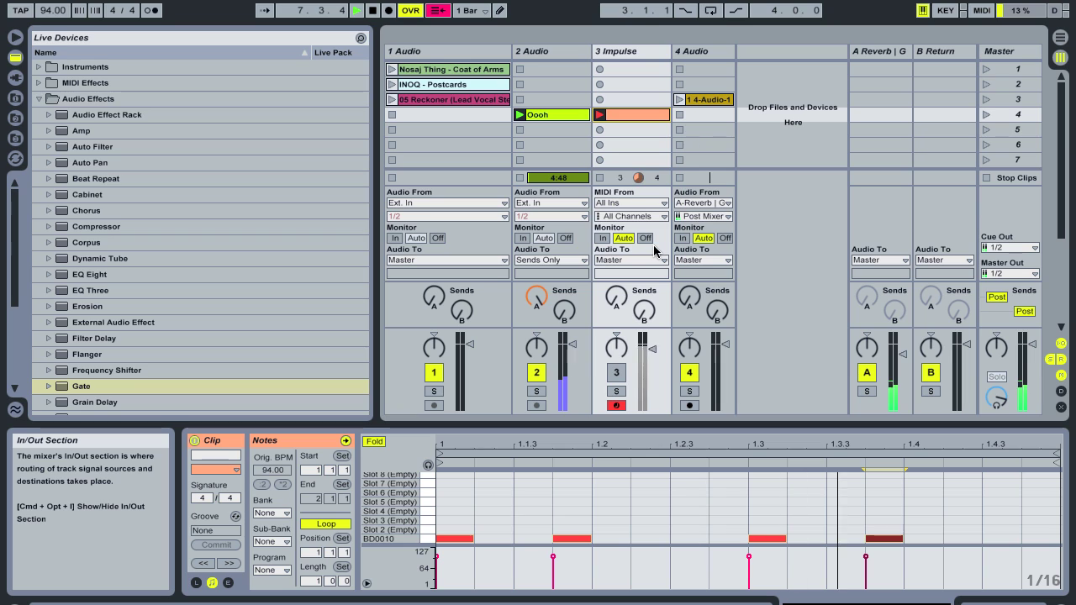
key(space)
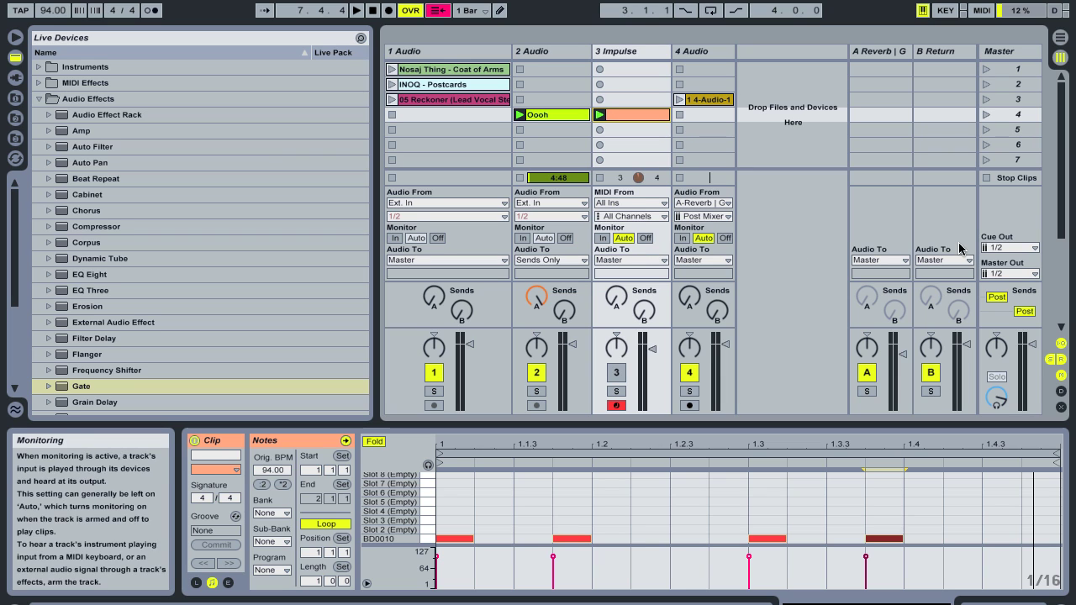
click(988, 179)
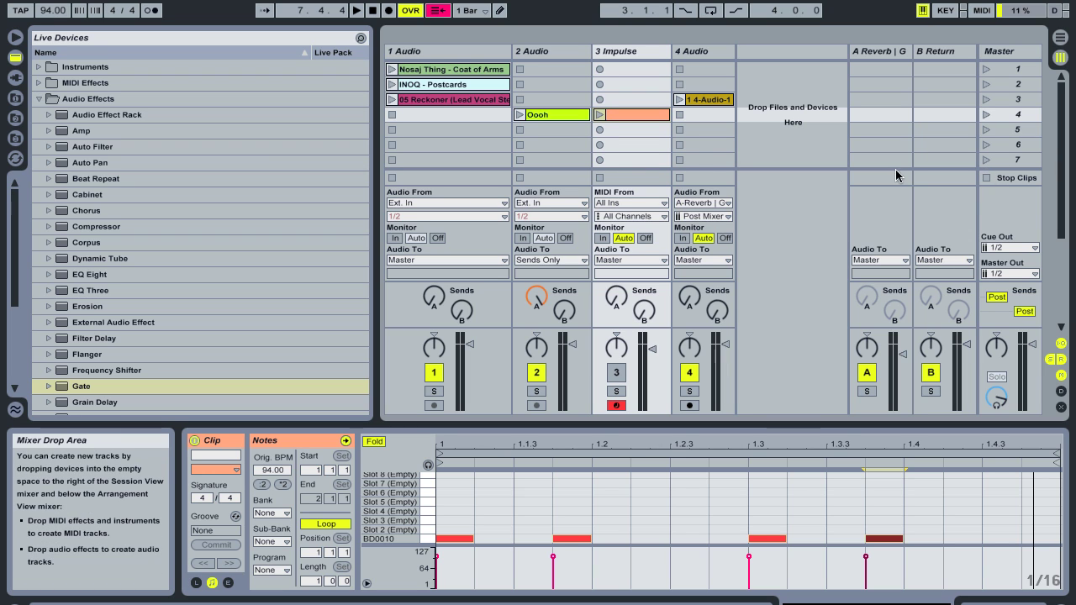
Play the Nosaj Thing - Coat of Arms reference clip on track 1
click(392, 69)
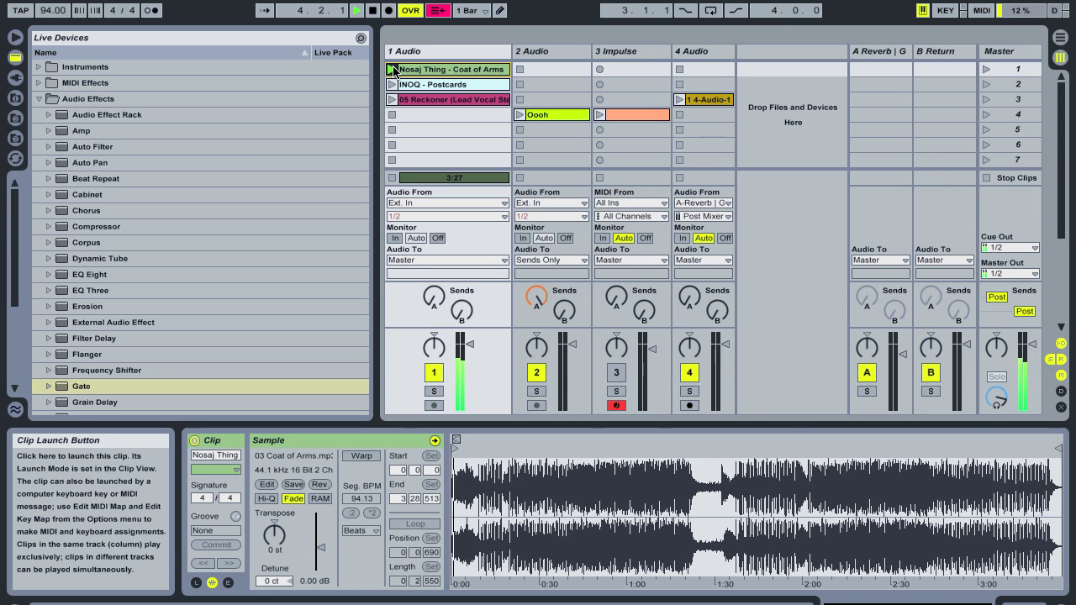